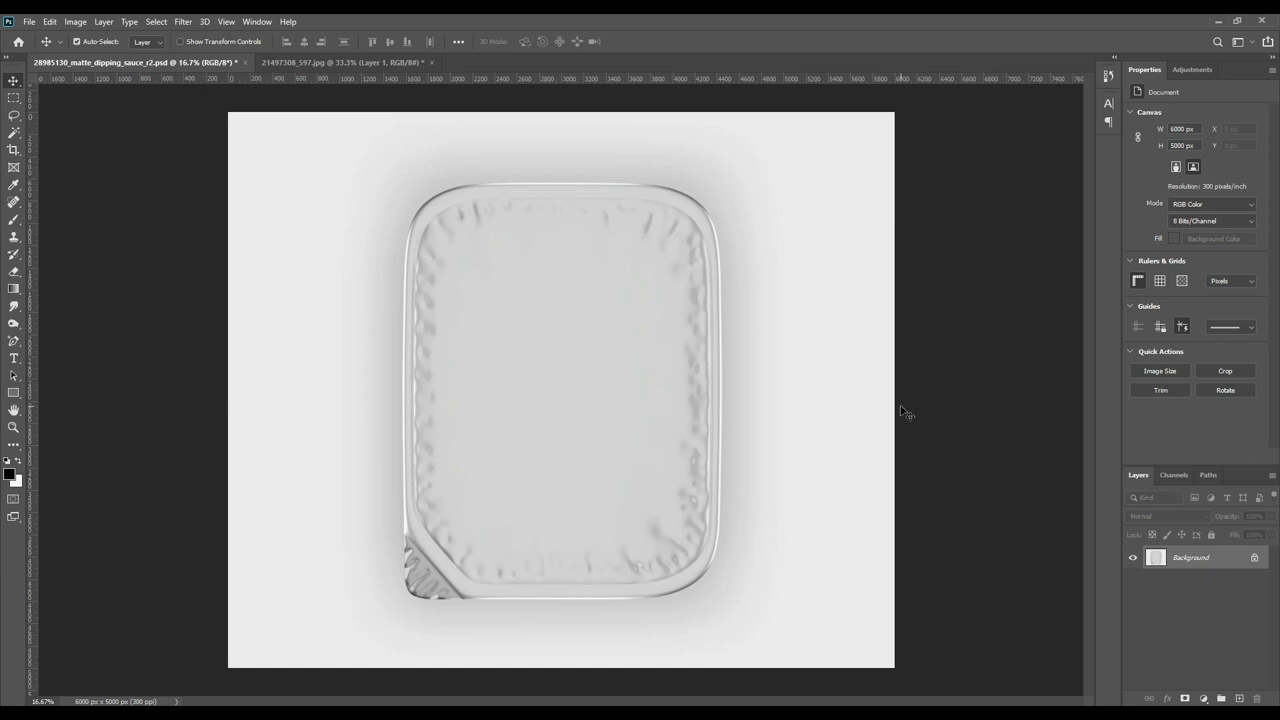
Select the Pen Tool and set its drawing mode to Shape.
left_click(13, 341)
left_click(64, 345)
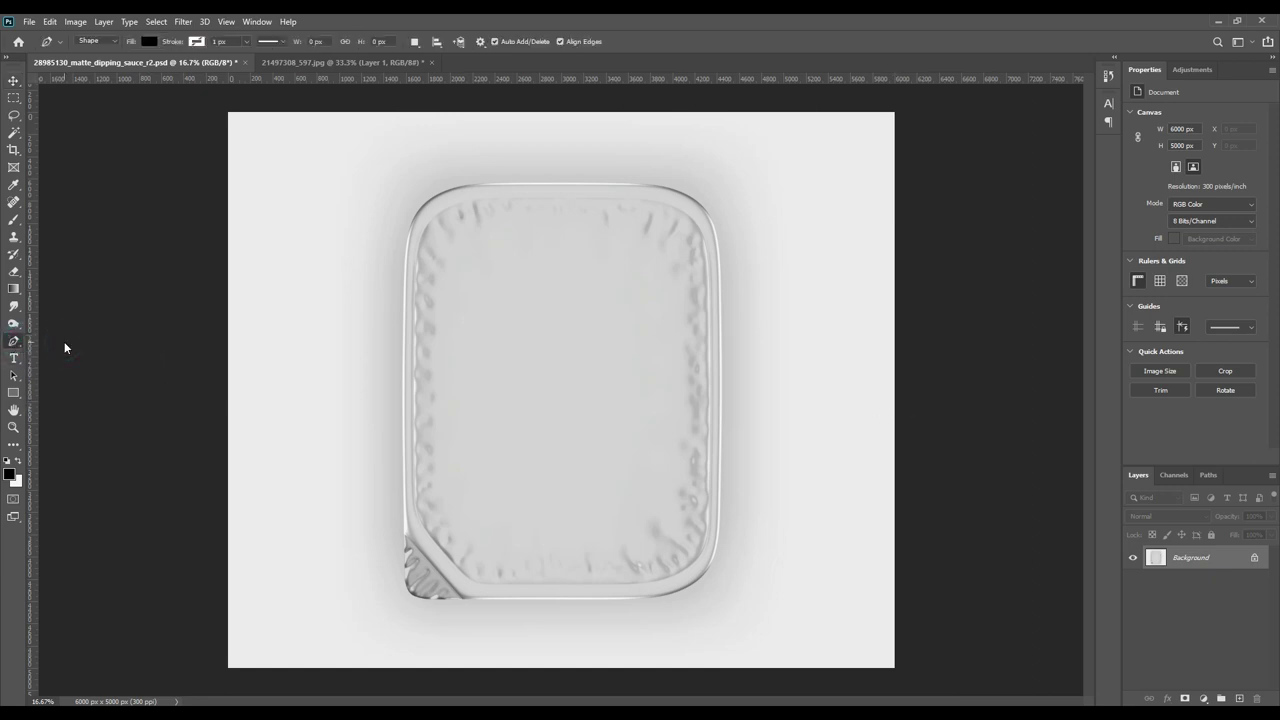
left_click(92, 40)
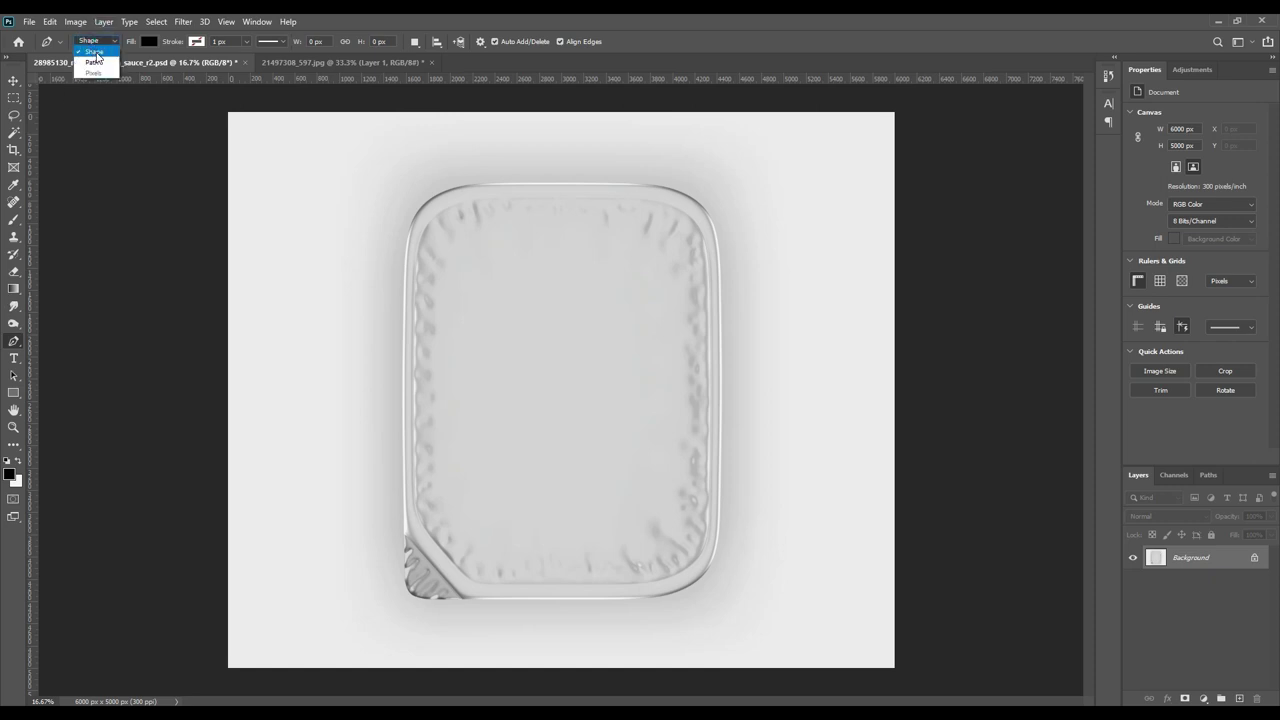
left_click(94, 51)
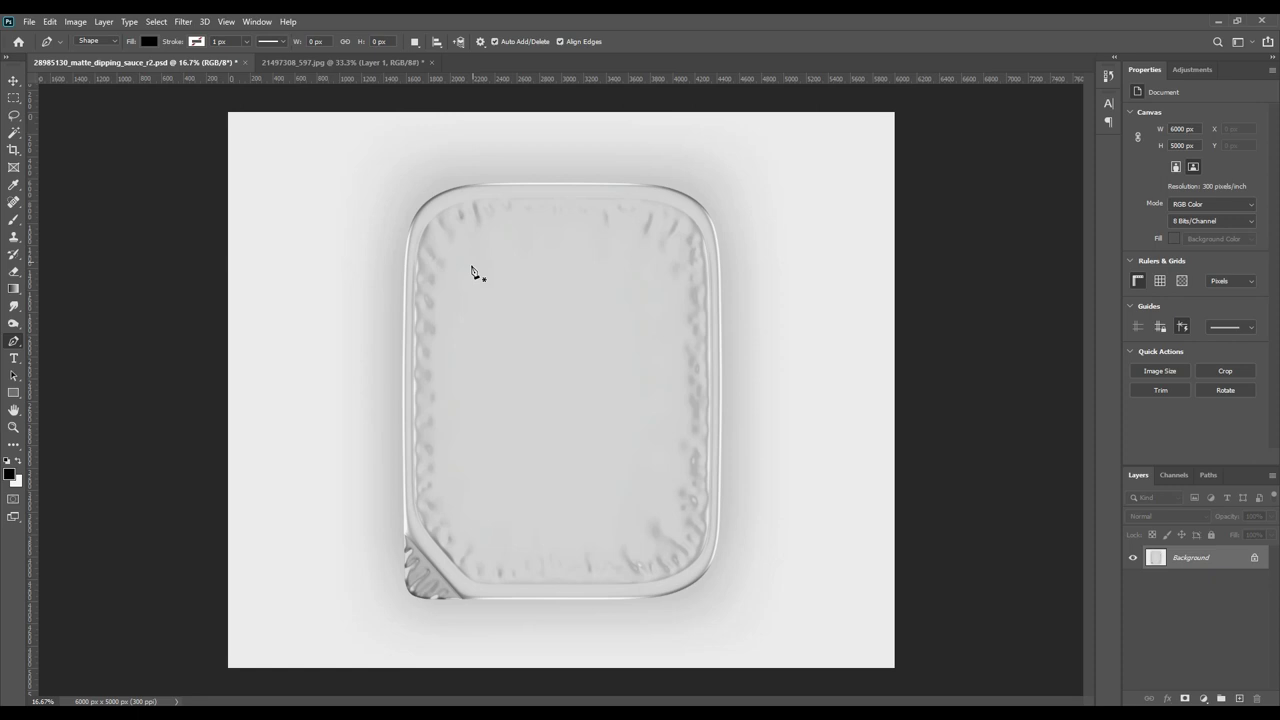
Trace a closed polygon around the tray's rim with diagonally cut corners.
left_click(409, 234)
left_click(461, 186)
left_click(646, 185)
left_click(718, 250)
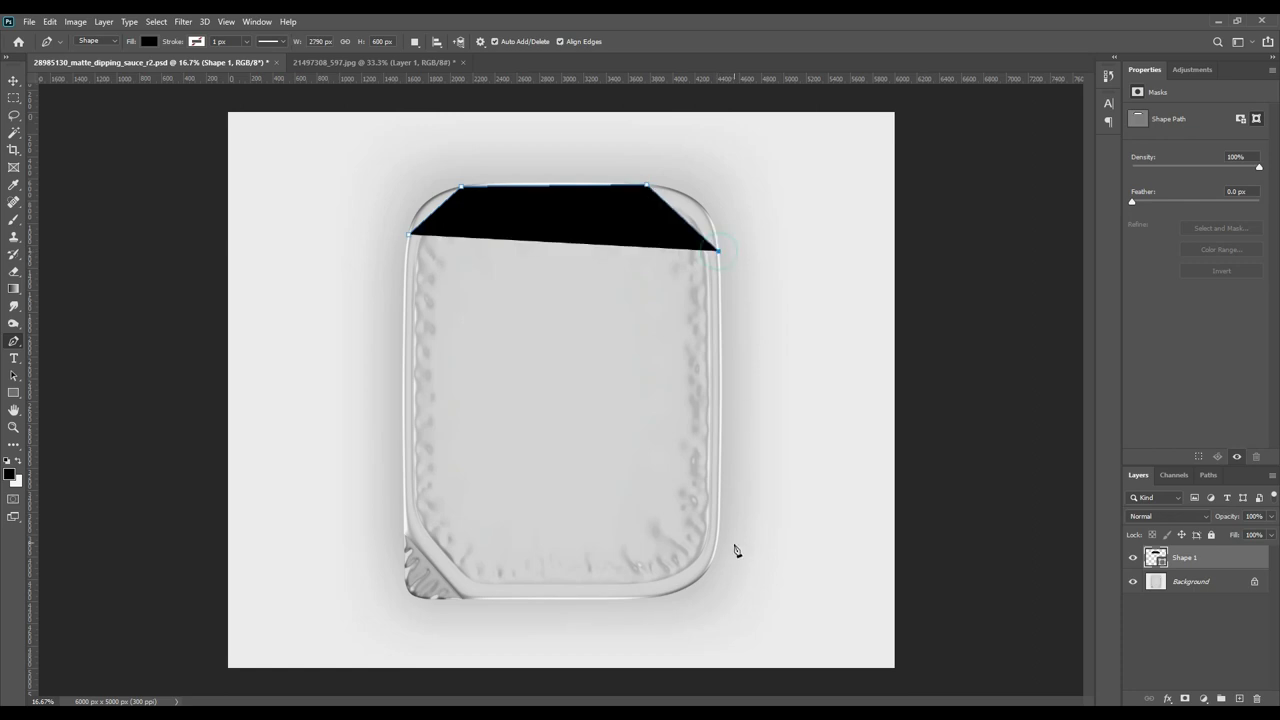
left_click(719, 511)
left_click(638, 597)
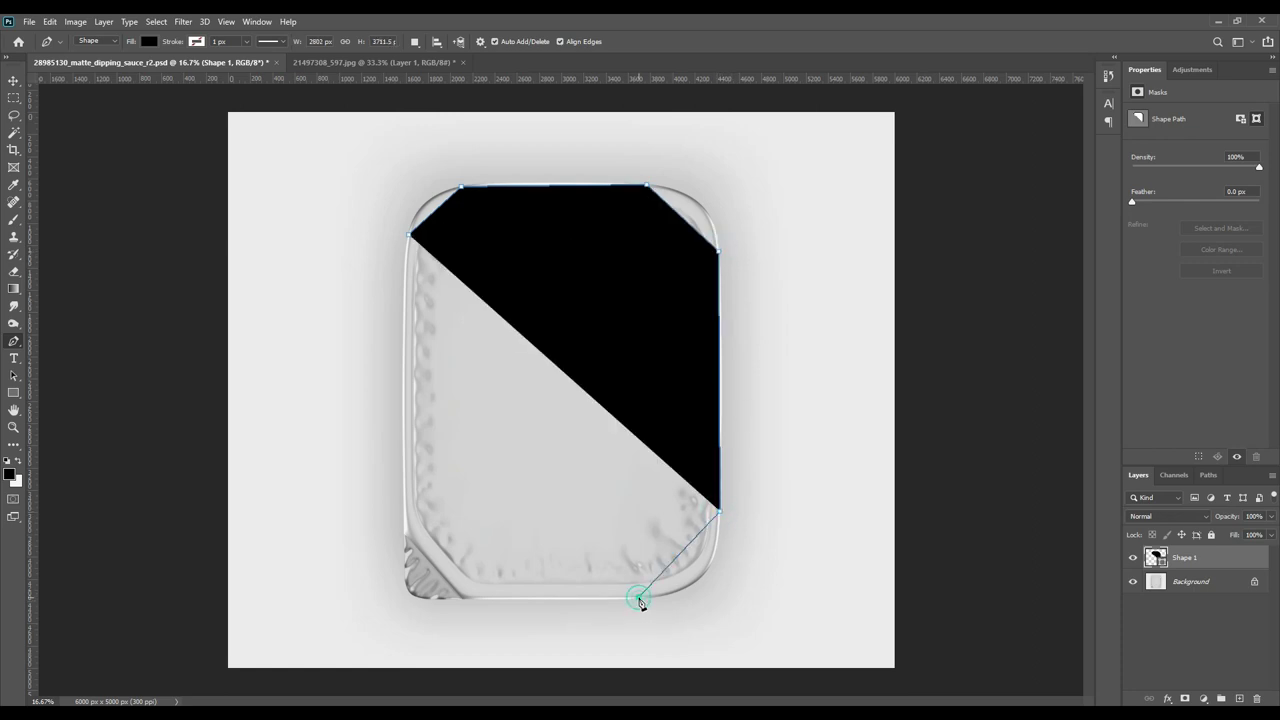
left_click(440, 599)
left_click(403, 561)
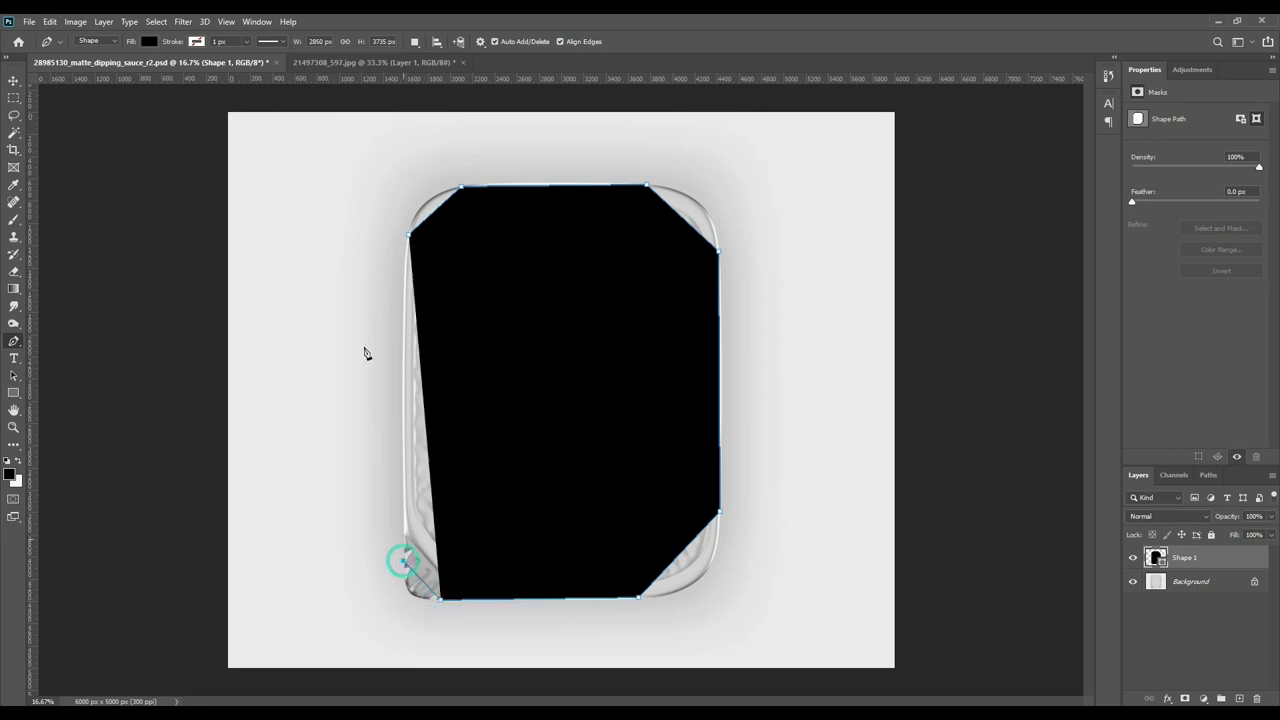
left_click(409, 236)
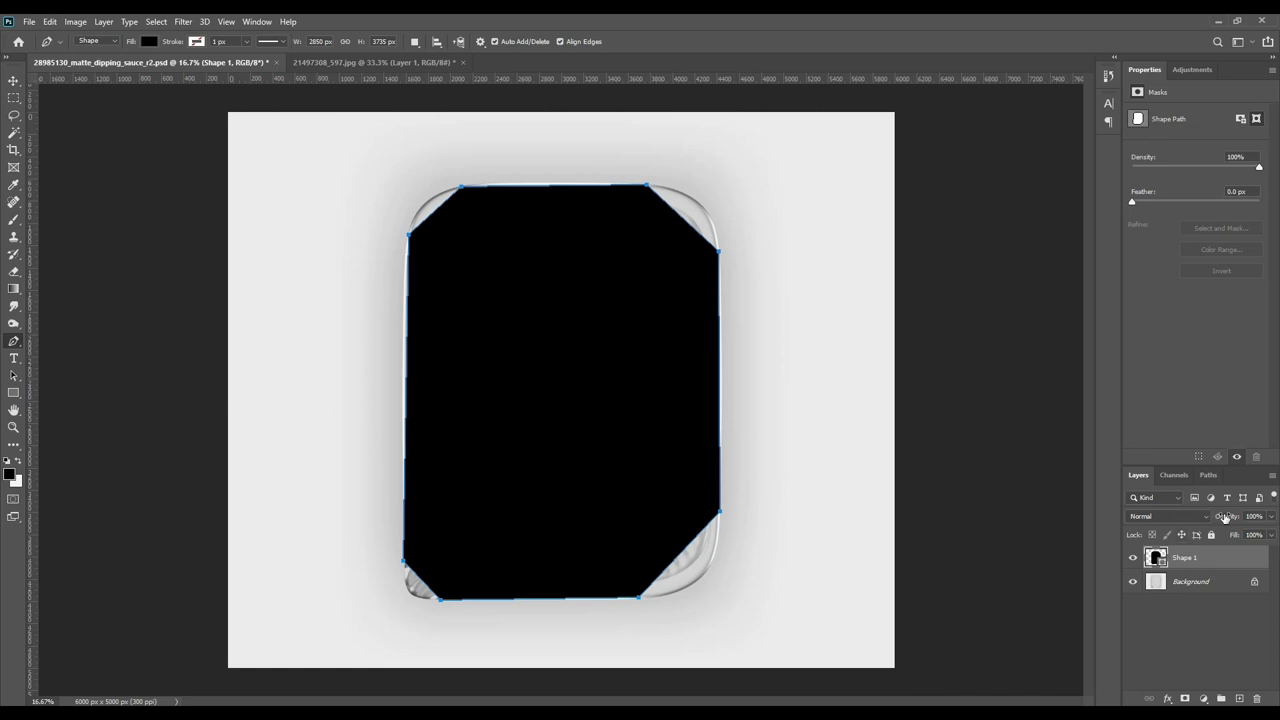
Set Shape 1 opacity to 0%, select the Add Anchor Point Tool, and zoom in to 33.3%.
left_click_drag(1226, 516, 1050, 518)
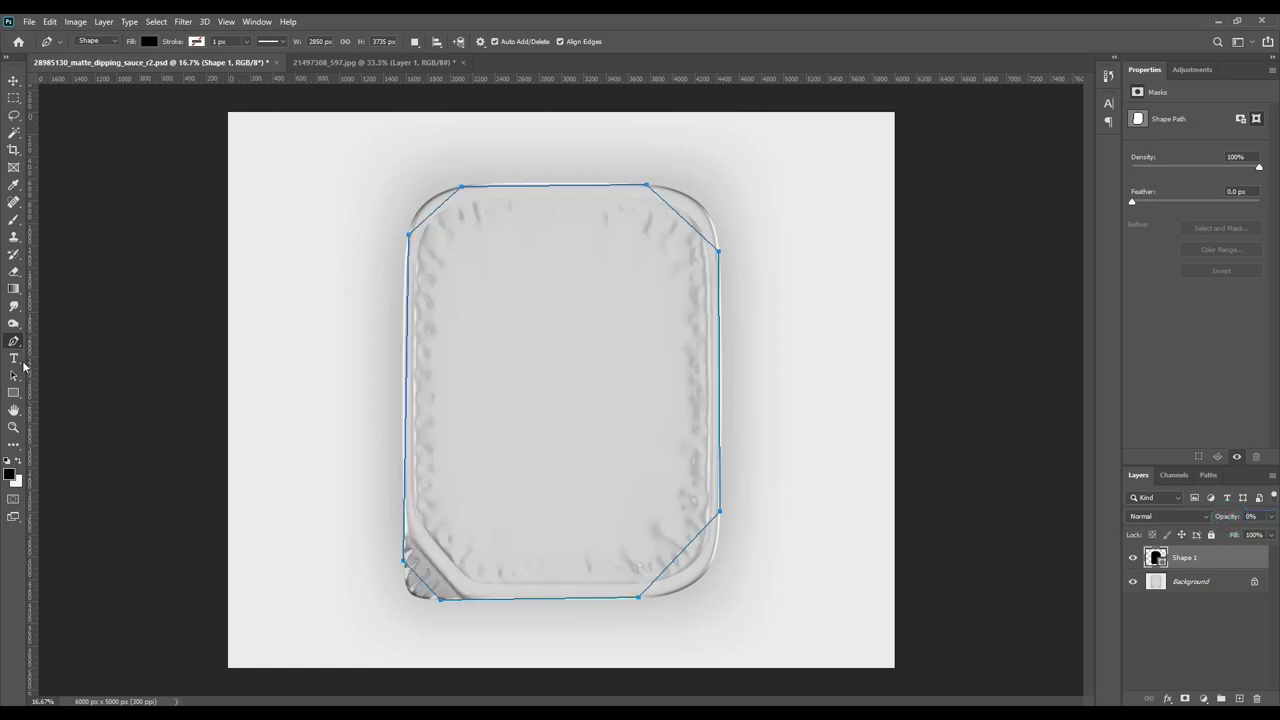
right_click(15, 341)
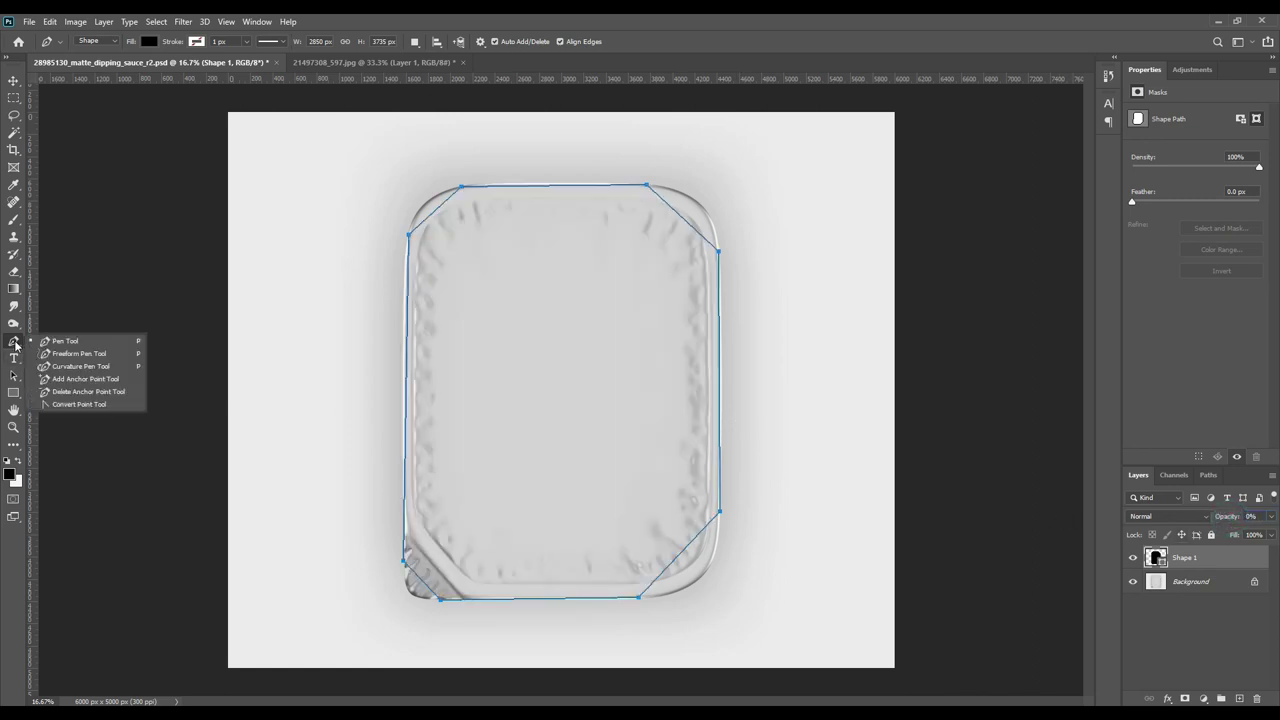
left_click(88, 379)
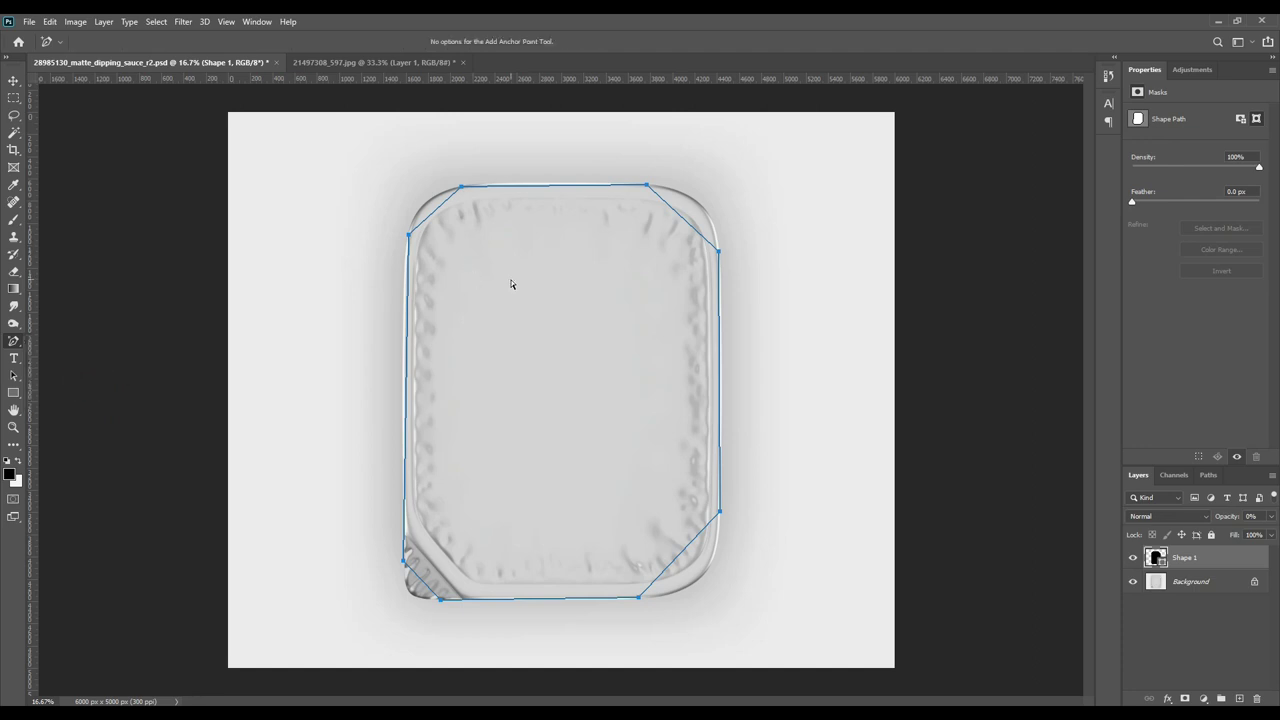
key("ctrl+plus")
key("ctrl+plus")
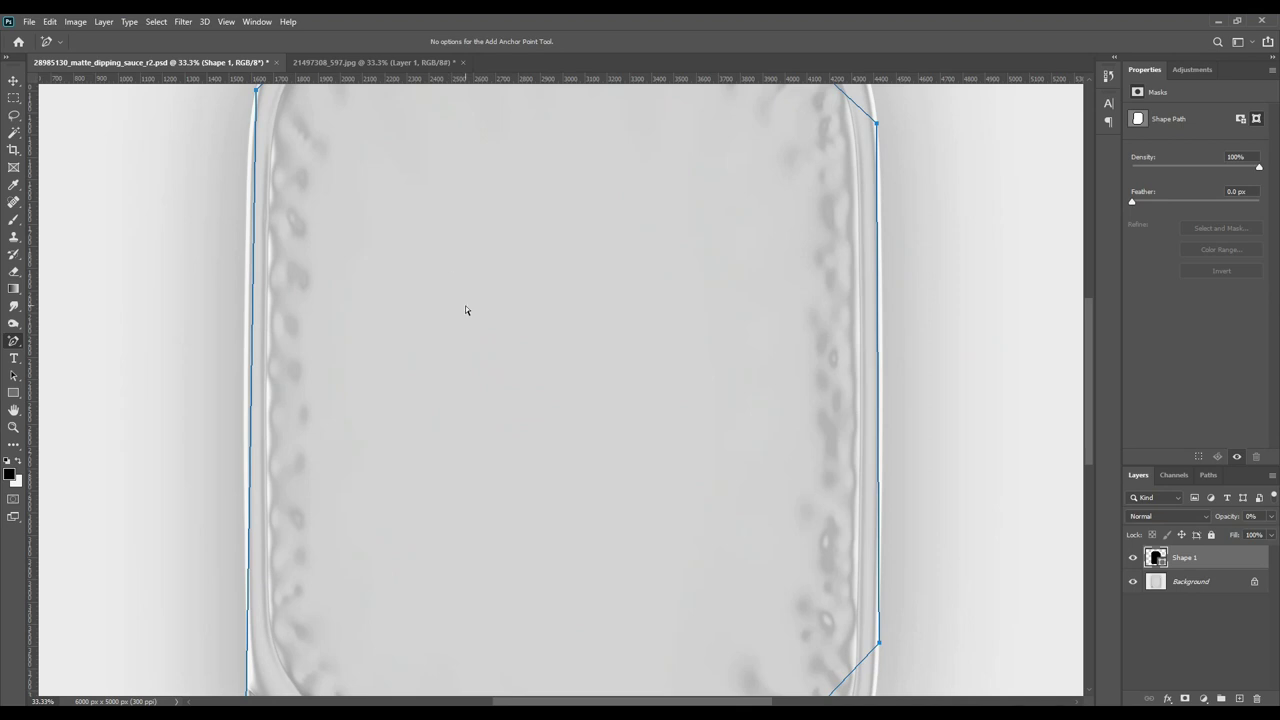
scroll(465, 310, "up", 3)
scroll(394, 303, "up", 1)
scroll(331, 297, "up", 2)
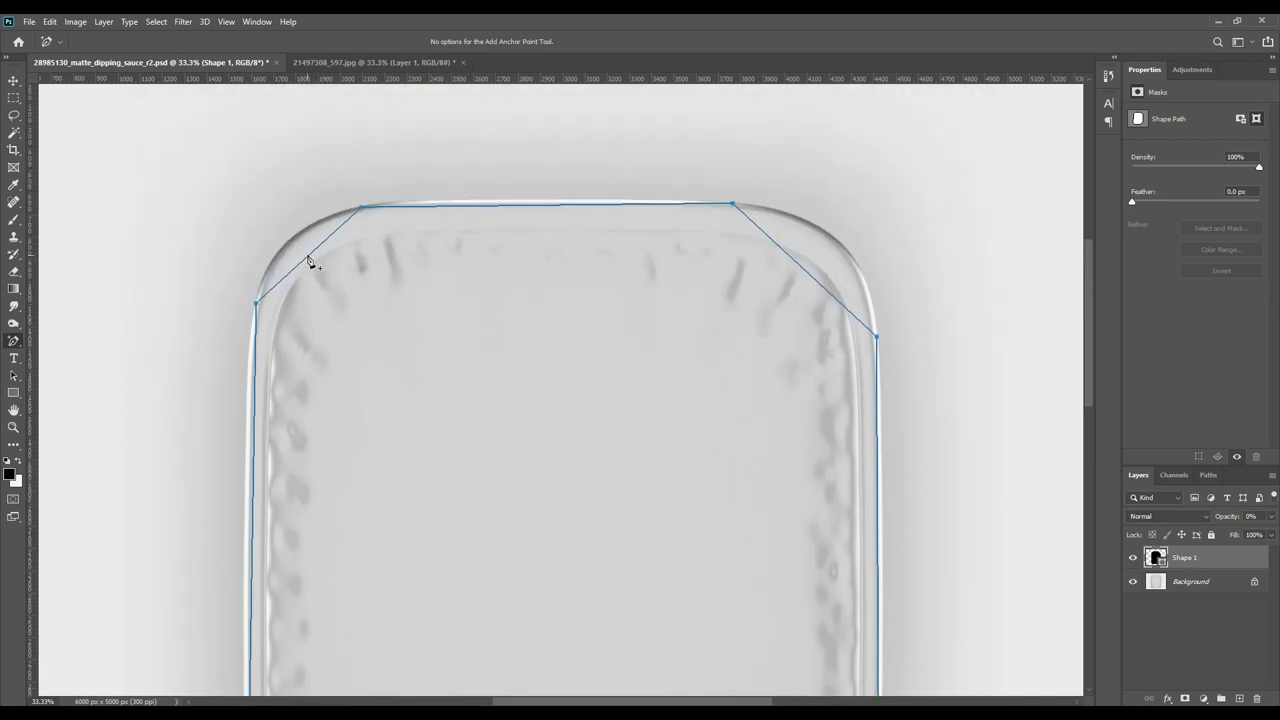
Curve the path's top-left corner, top edge and top-right corner to follow the tray.
left_click(308, 258)
left_click_drag(307, 257, 288, 244)
left_click(533, 205)
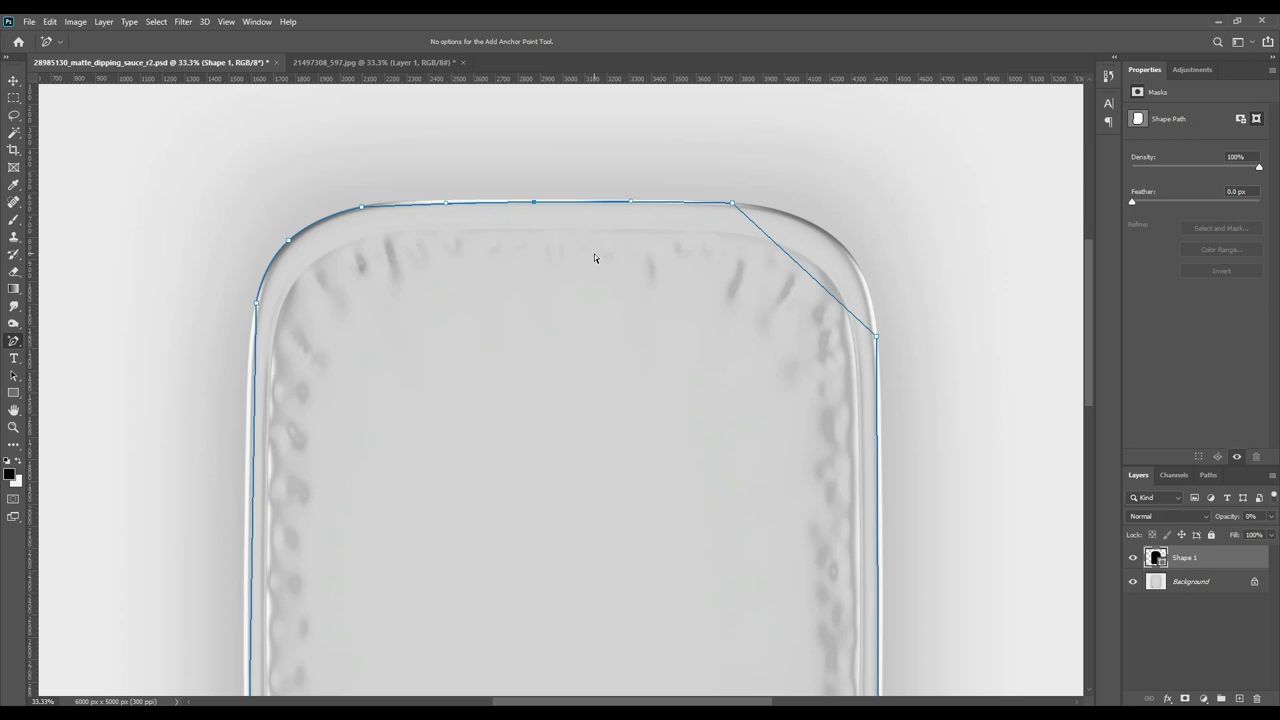
left_click_drag(533, 205, 533, 199)
left_click(413, 203)
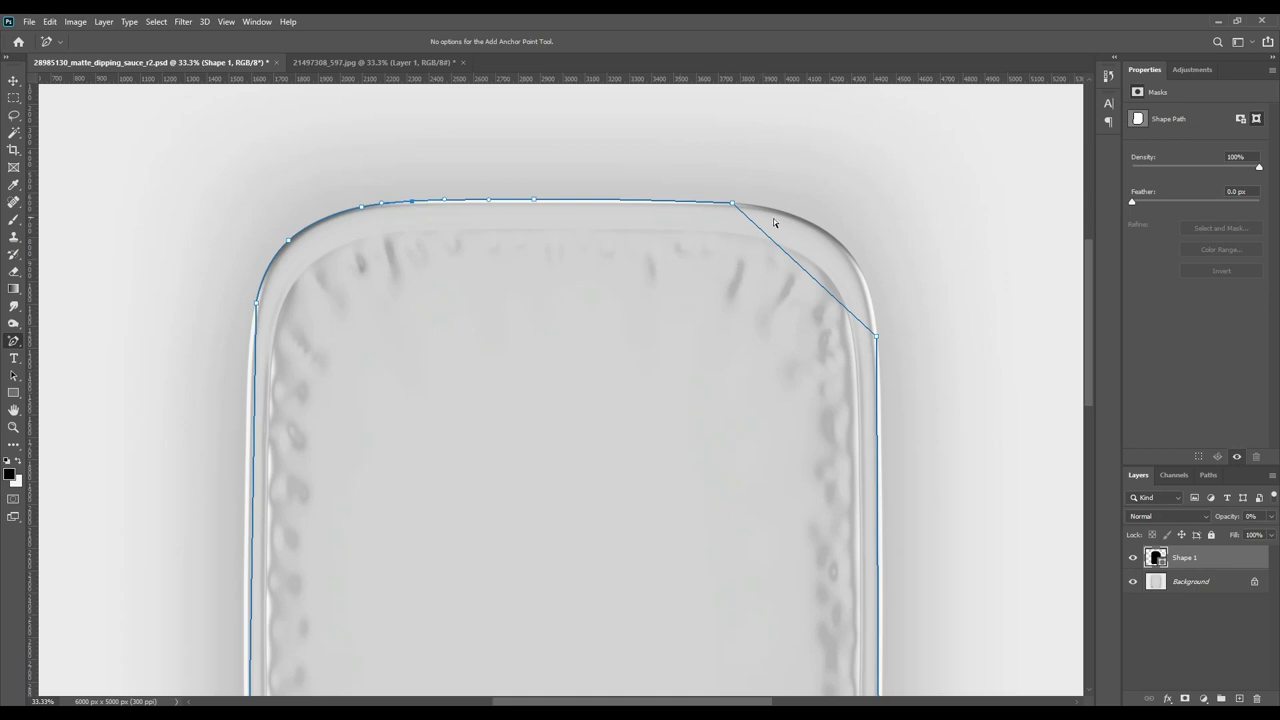
left_click_drag(814, 279, 839, 243)
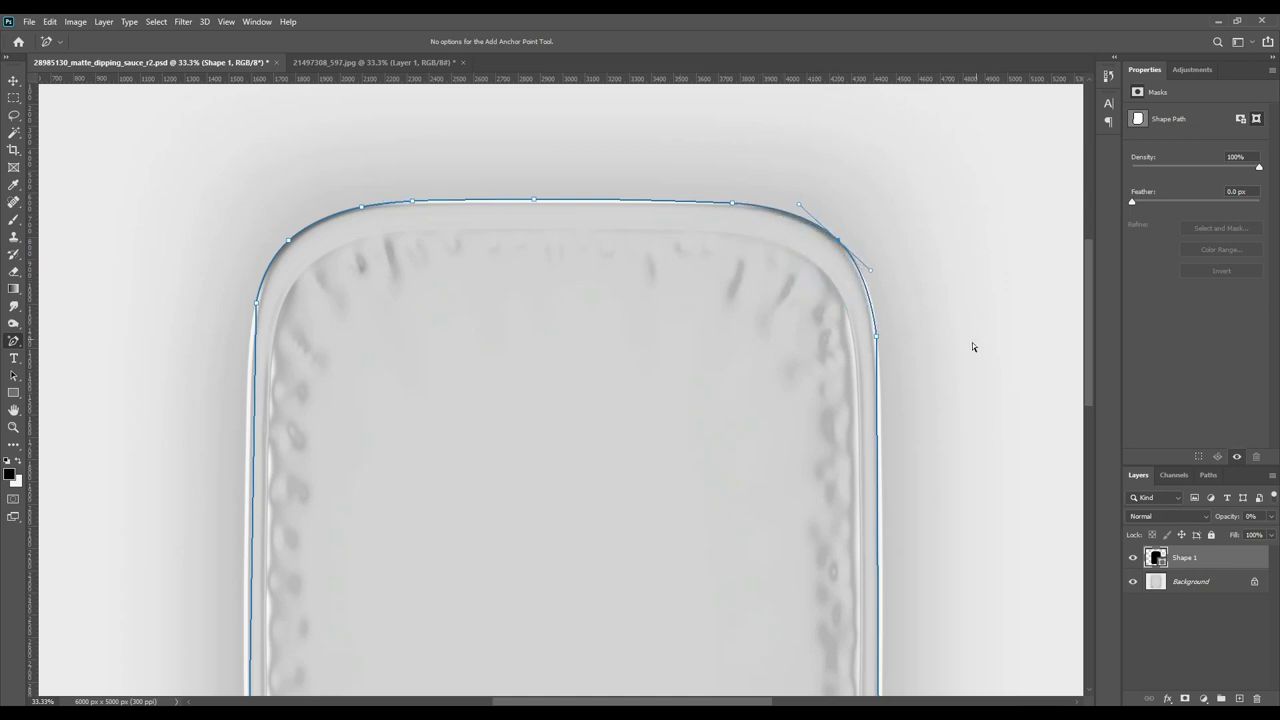
left_click_drag(872, 272, 878, 281)
Add an anchor on the right edge and nudge it outward to the rim.
scroll(1000, 380, "down", 1)
scroll(904, 418, "down", 2)
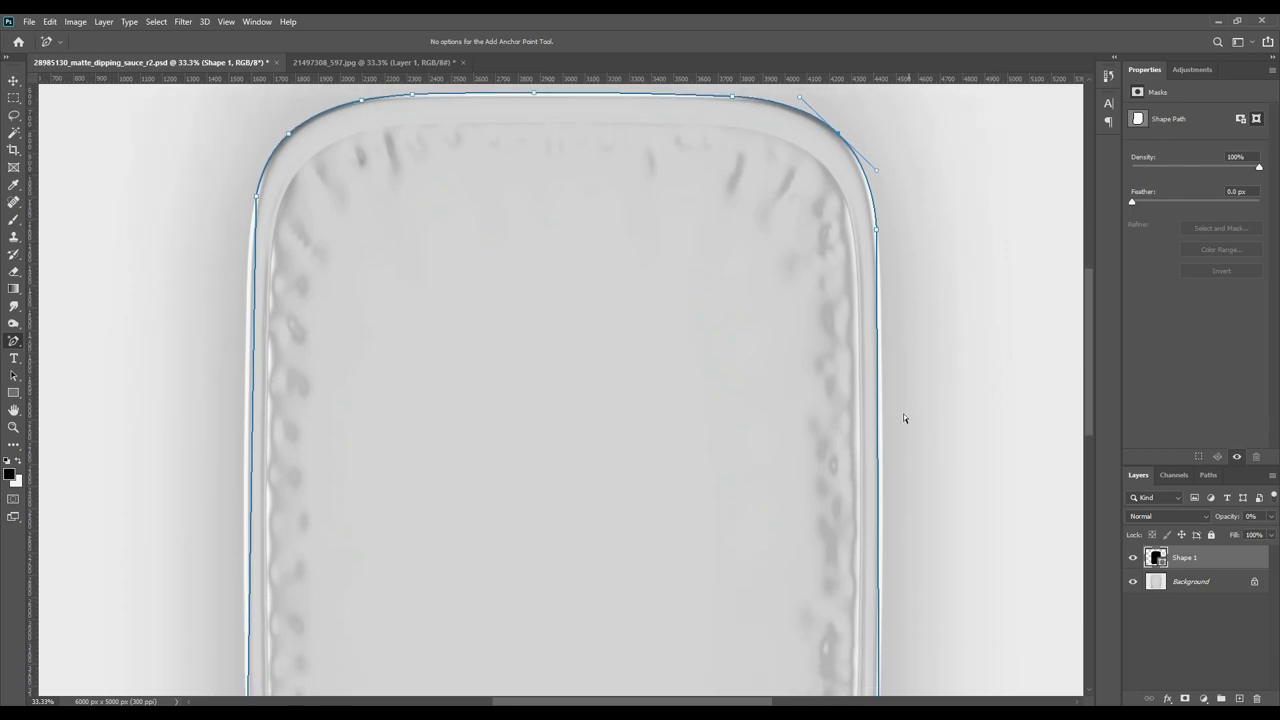
left_click(878, 338)
key("Right")
key("Right")
key("Right")
key("Right")
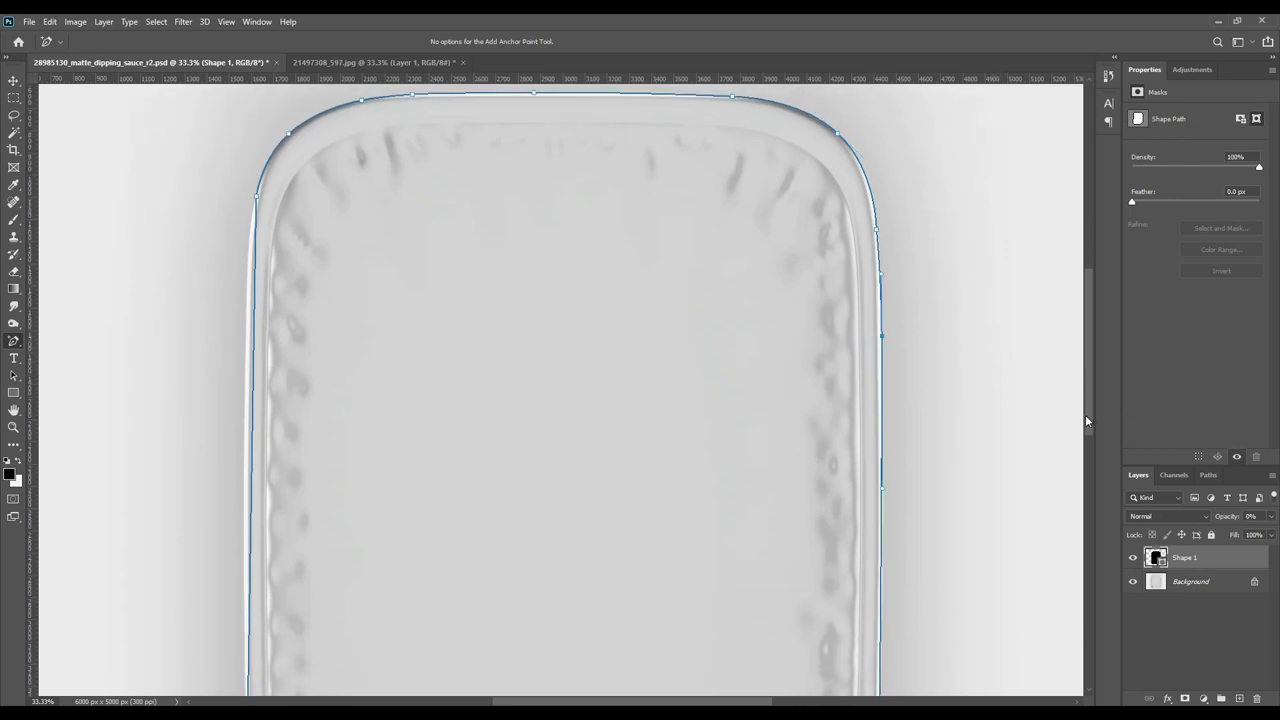
left_click_drag(1081, 399, 1090, 503)
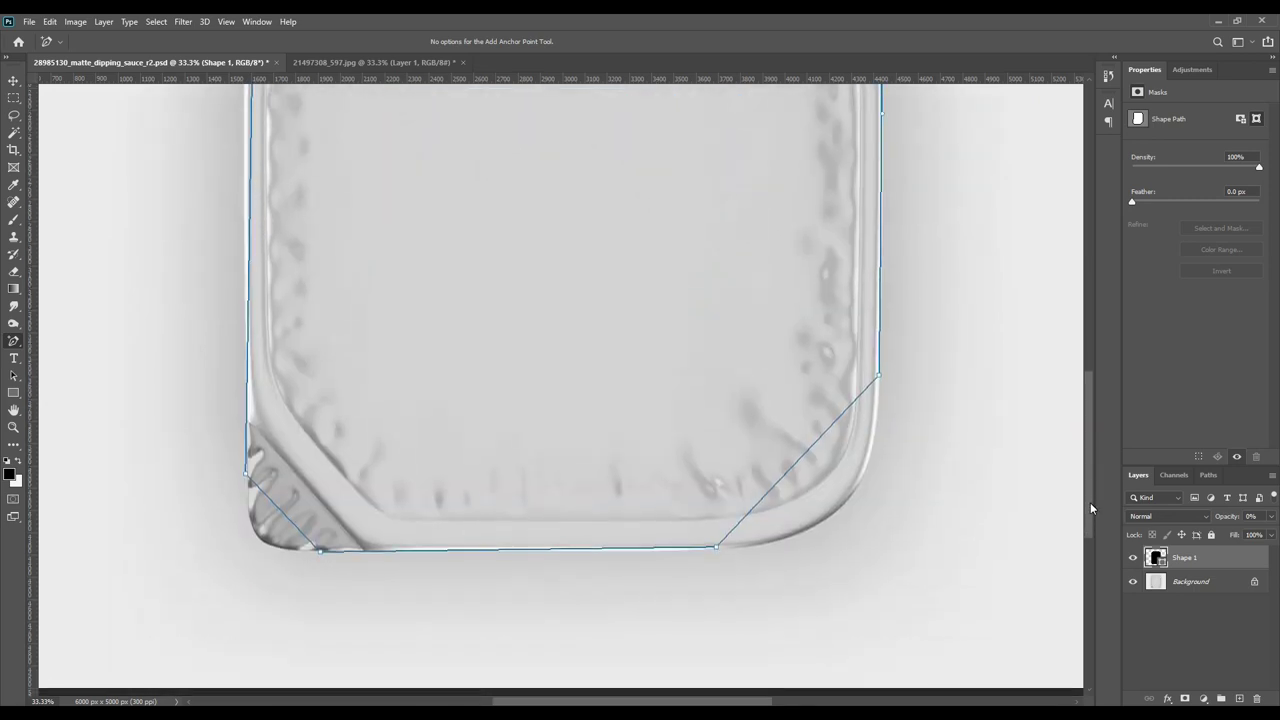
Curve the bottom-right corner and nudge the bottom edge down to the rim.
left_click_drag(808, 452, 841, 508)
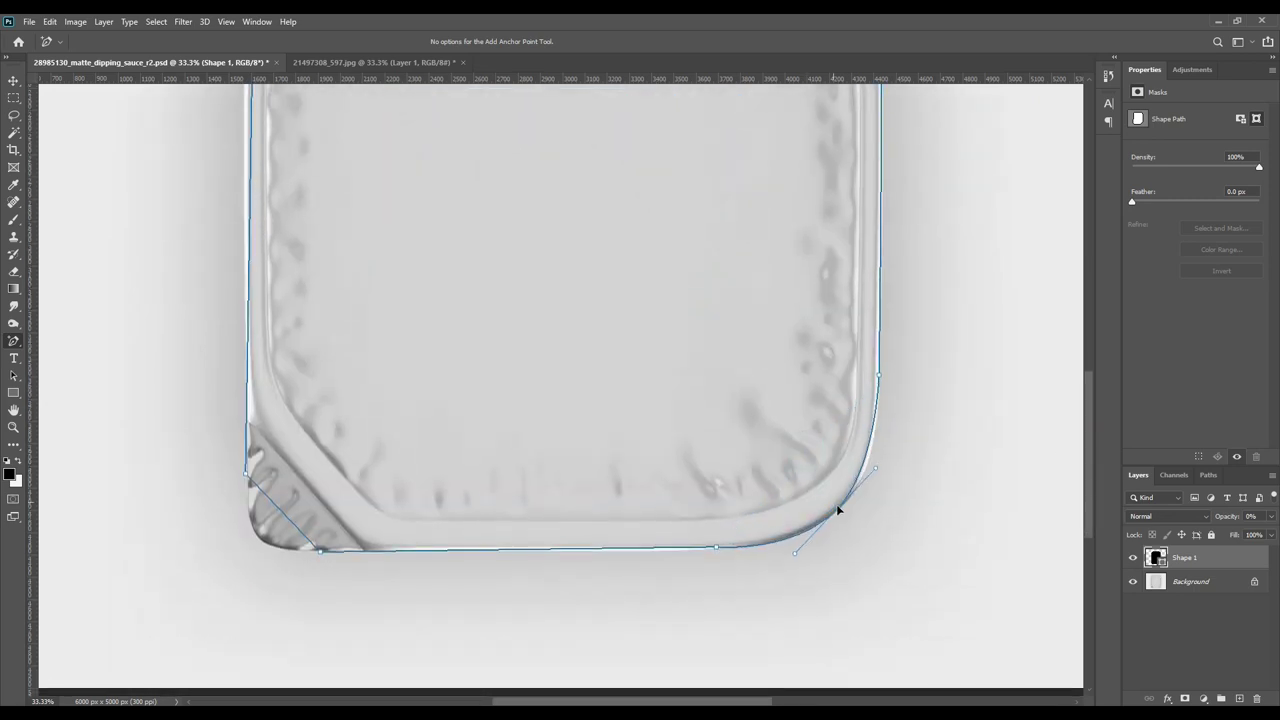
left_click_drag(880, 466, 882, 467)
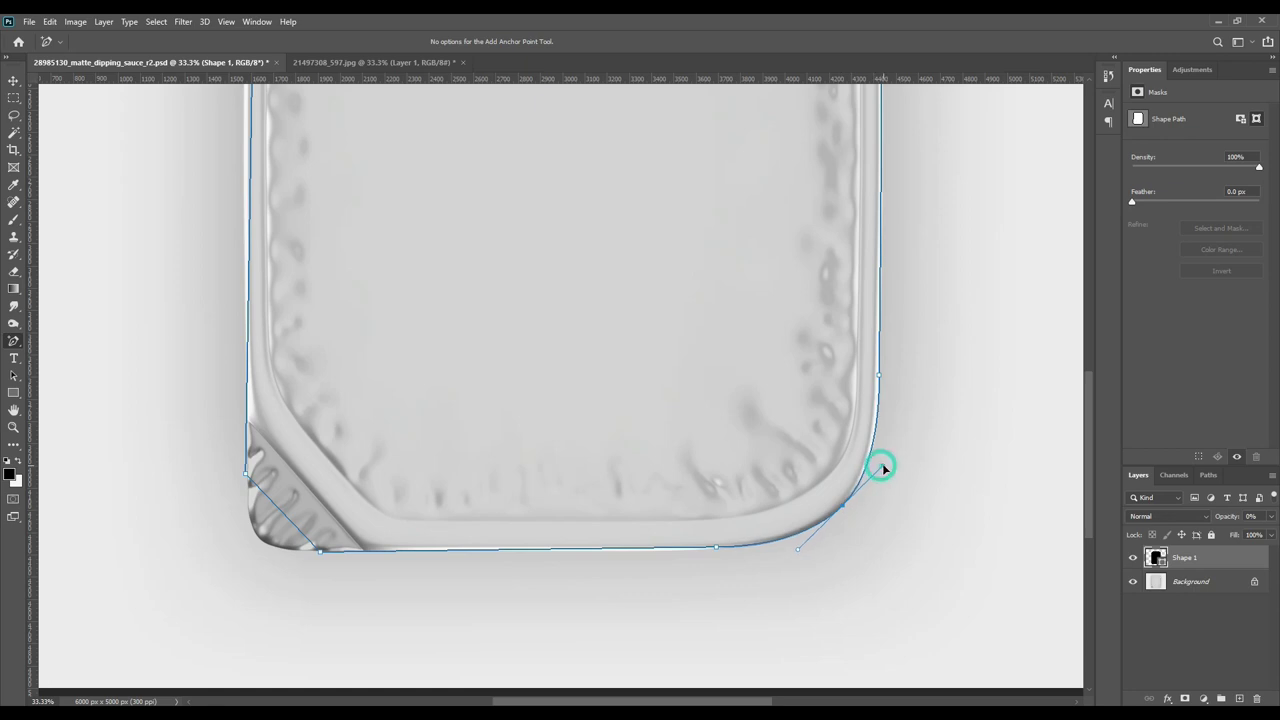
left_click(715, 548)
left_click(640, 548)
key("Down")
key("Down")
key("Down")
key("Down")
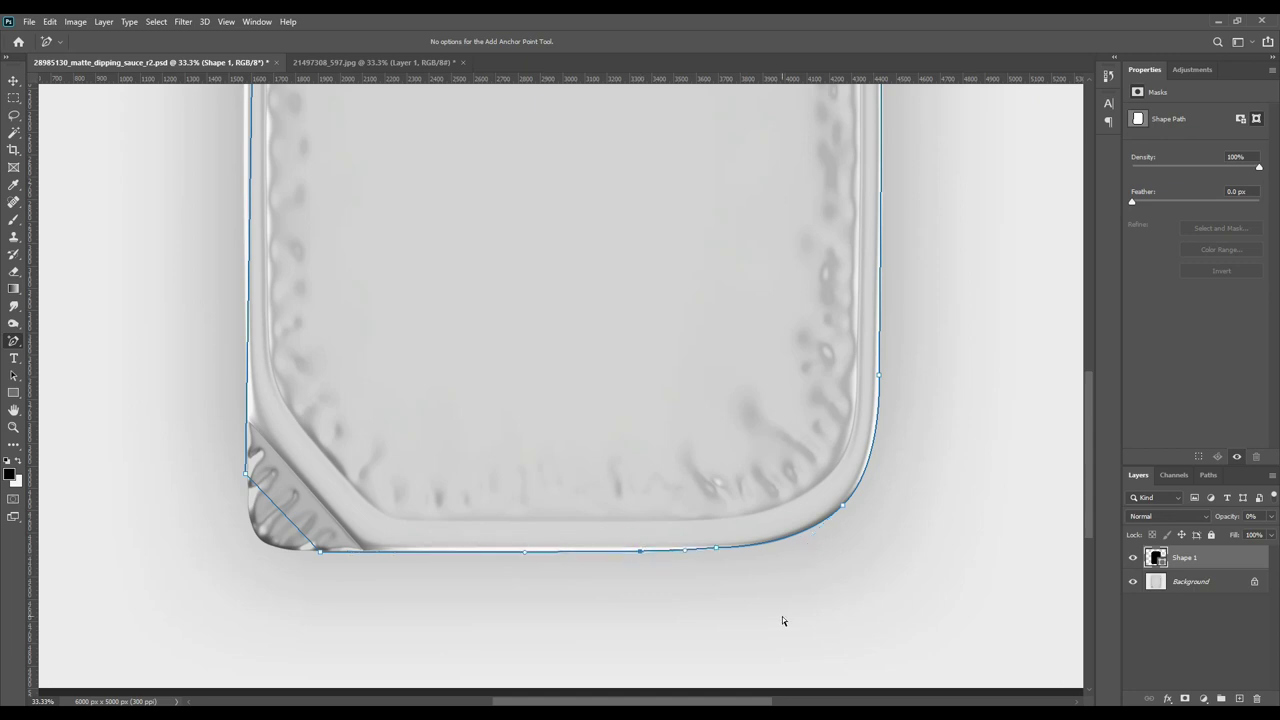
Reshape the bottom-left corner curve and push the left edge outward to the rim.
left_click_drag(280, 509, 263, 540)
left_click_drag(240, 517, 244, 521)
left_click_drag(278, 561, 275, 556)
left_click(245, 487)
left_click(248, 473)
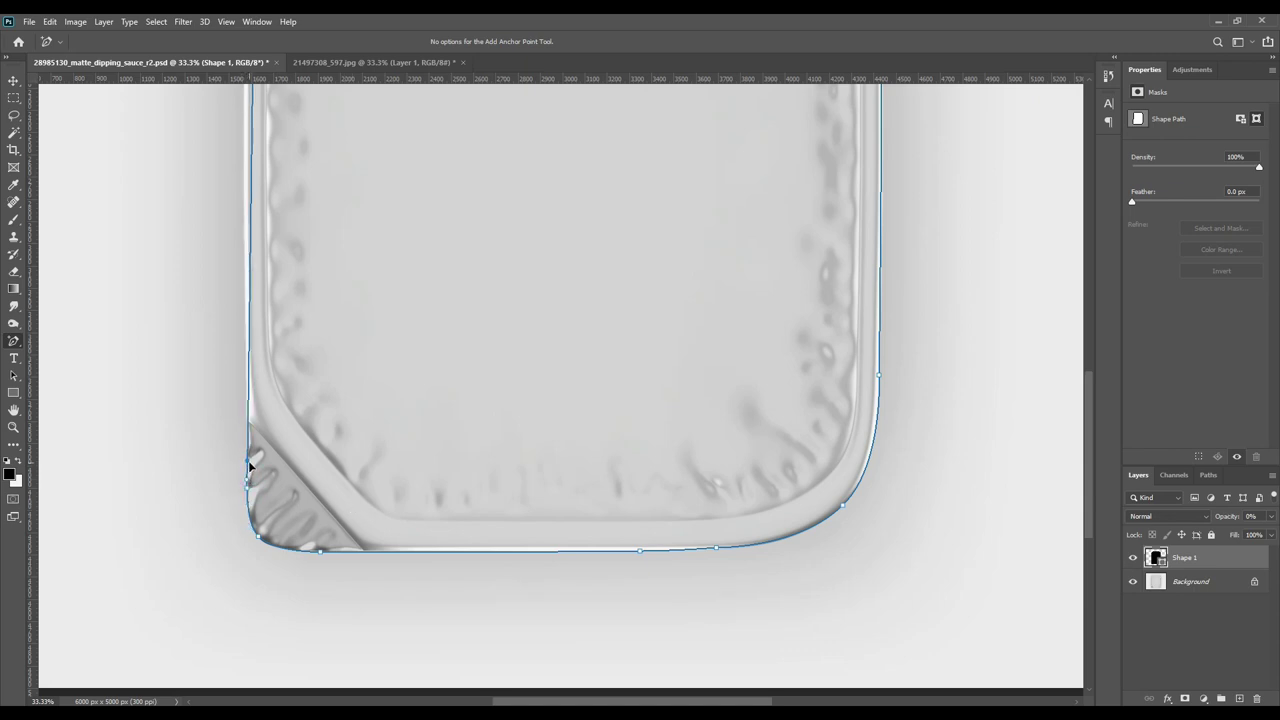
left_click(250, 224)
key("Left")
key("Left")
key("Left")
key("Left")
key("Left")
key("Left")
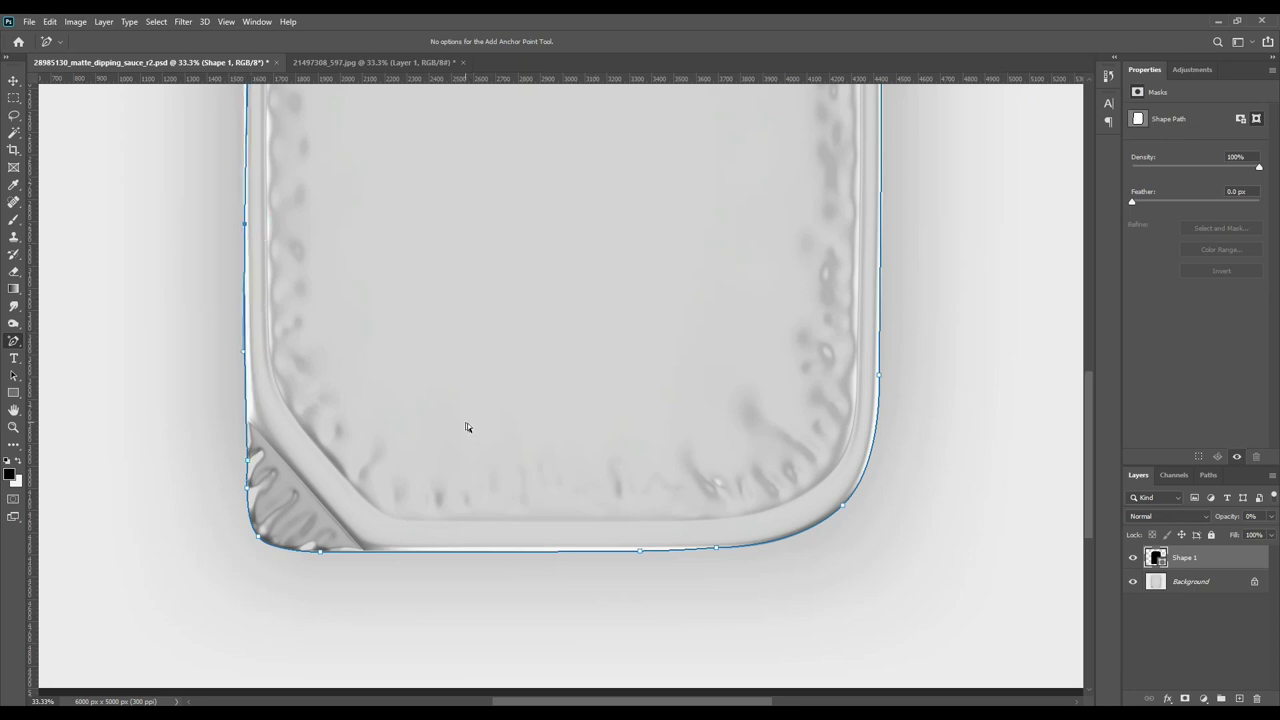
scroll(505, 448, "up", 1)
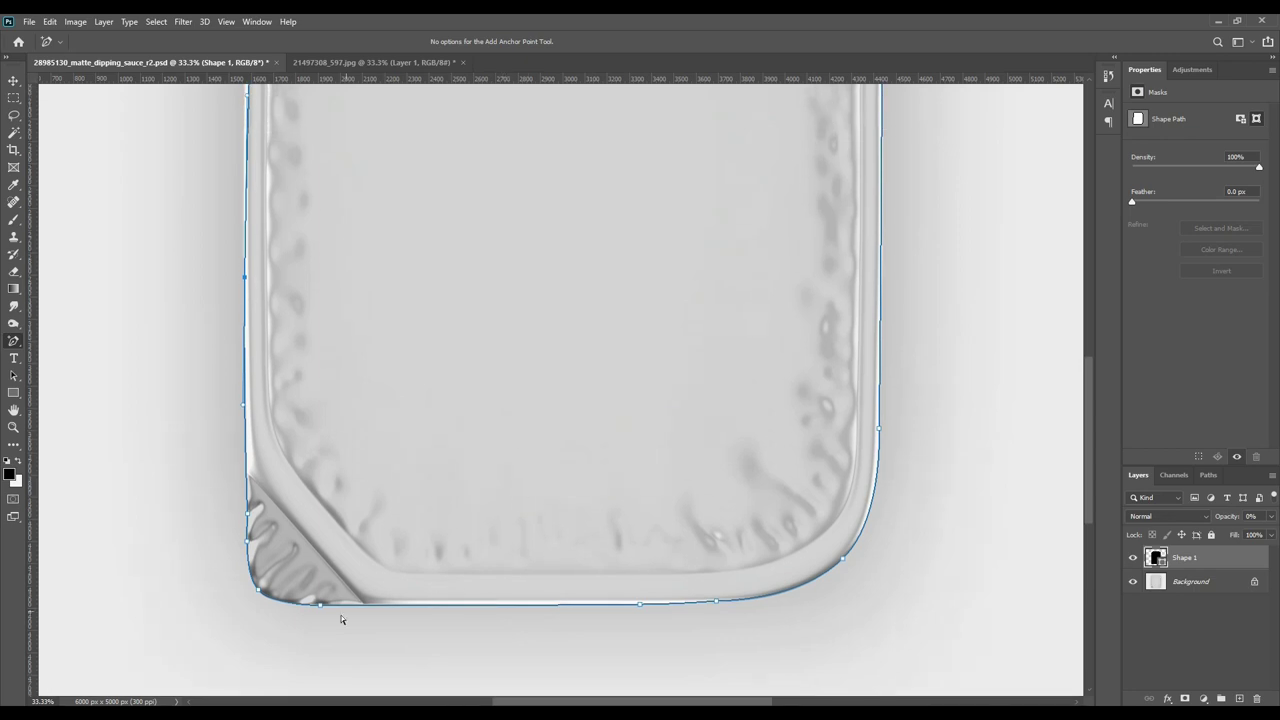
left_click_drag(313, 594, 369, 634)
Add two anchors on the tray's left edge and nudge them left to fit.
scroll(724, 578, "up", 1)
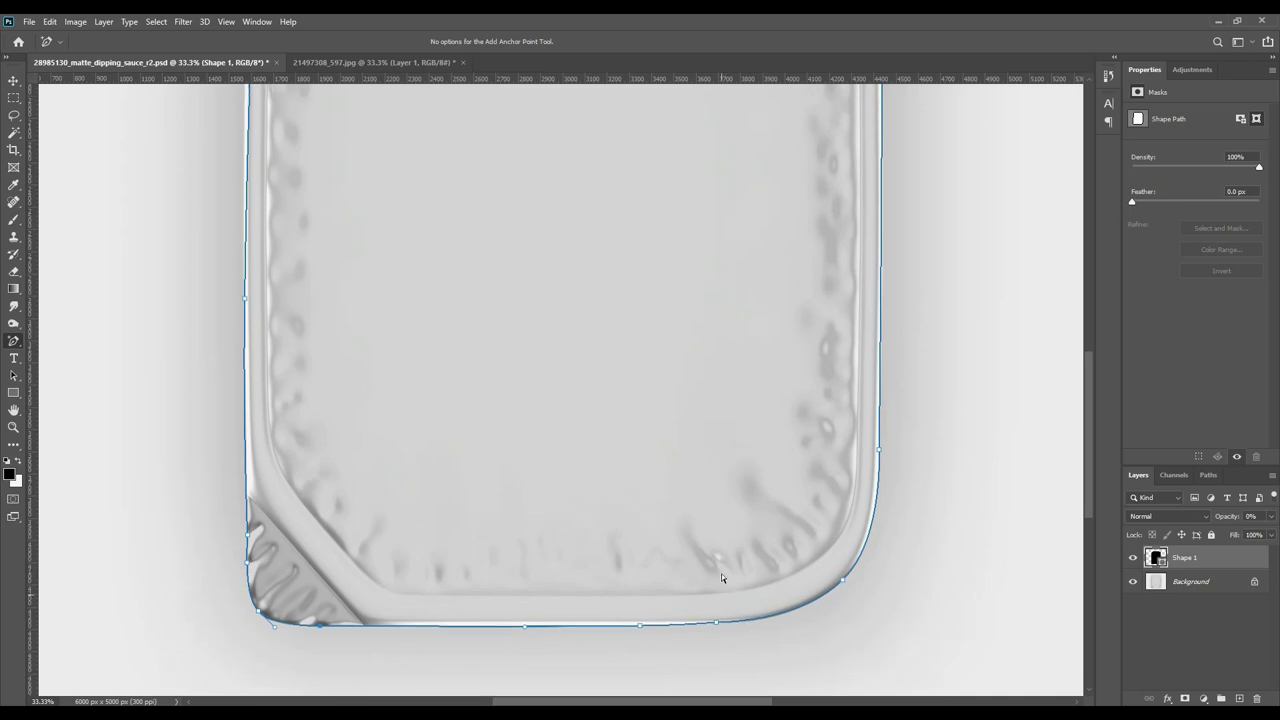
scroll(721, 573, "up", 1)
scroll(600, 550, "up", 2)
scroll(560, 539, "up", 1)
scroll(561, 542, "up", 1)
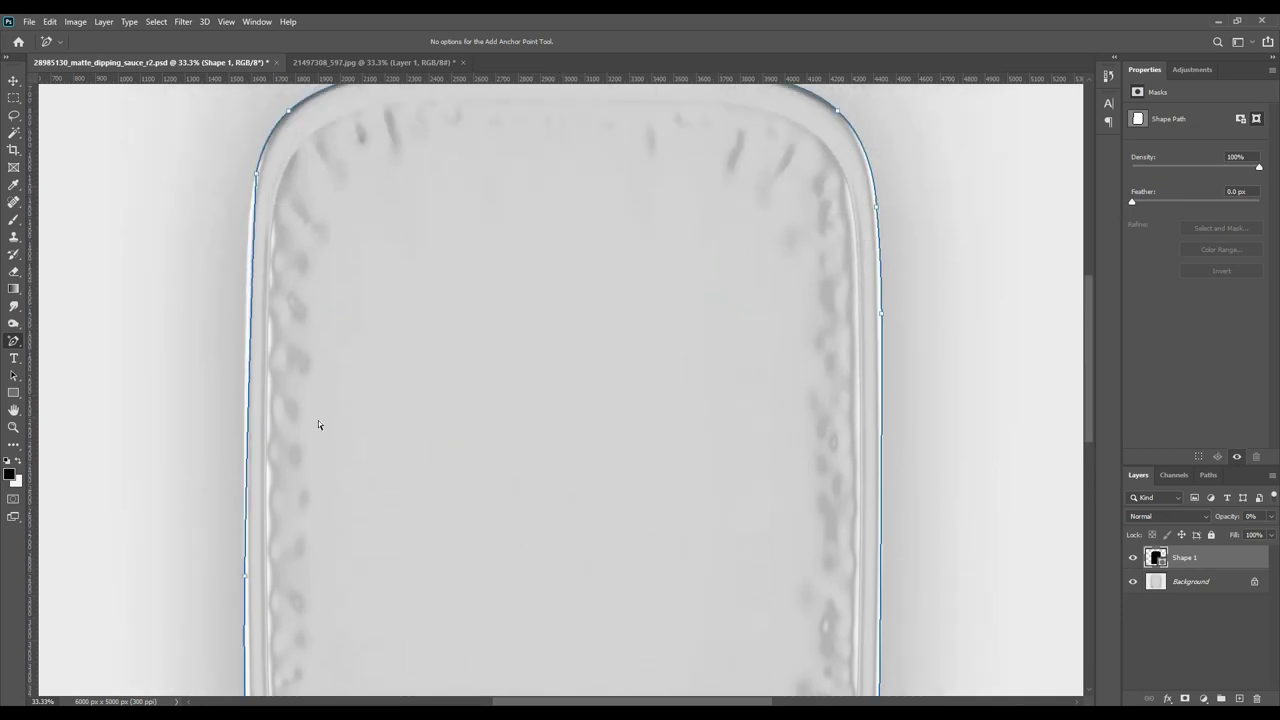
left_click(250, 323)
key("Left")
key("Left")
key("Left")
key("Left")
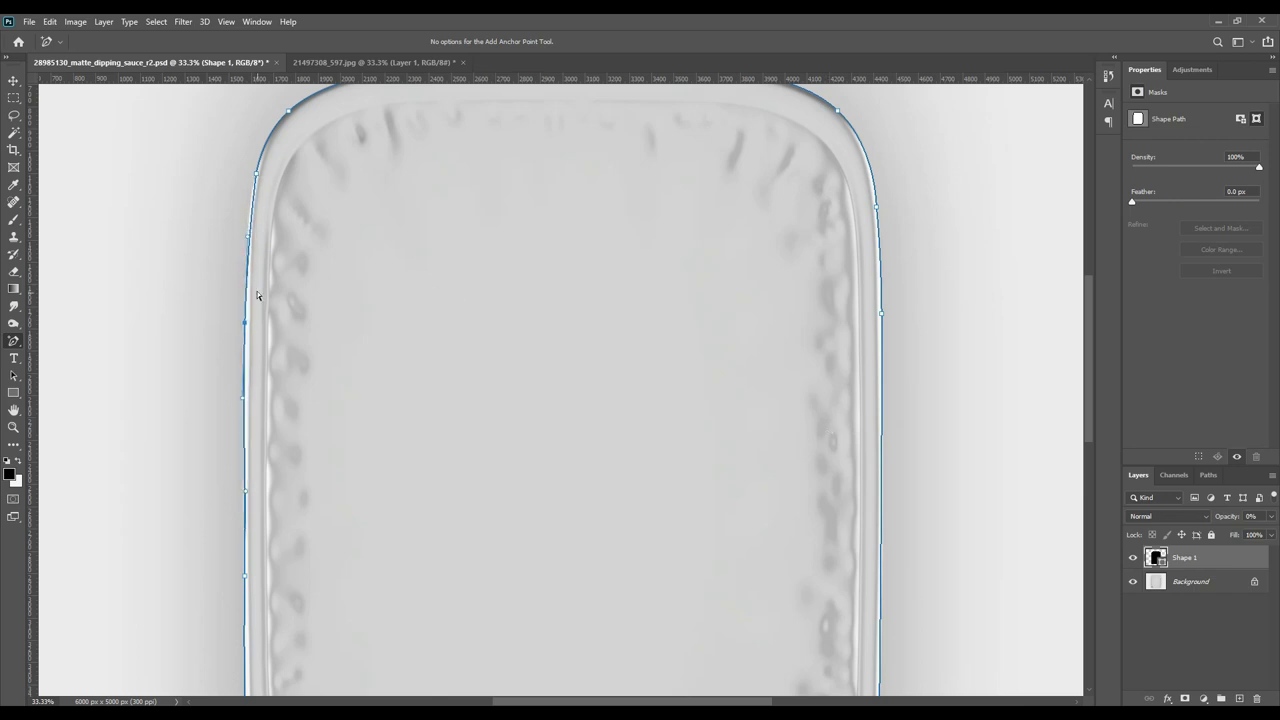
left_click(252, 211)
key("Left")
key("Left")
key("Left")
Round the path's bottom-left corner, zoom out, and reselect Shape 1.
scroll(640, 397, "down", 1)
scroll(640, 397, "down", 3)
scroll(646, 398, "down", 1)
scroll(646, 389, "down", 1)
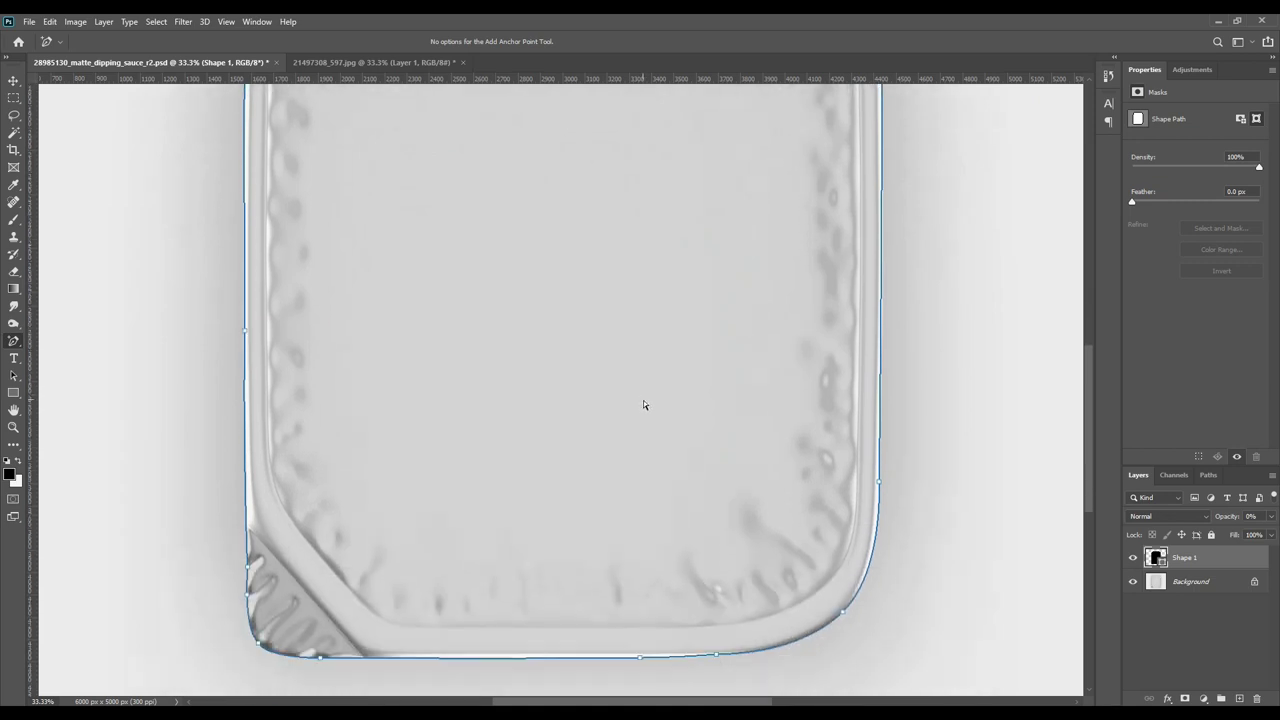
scroll(643, 400, "down", 2)
scroll(655, 398, "down", 1)
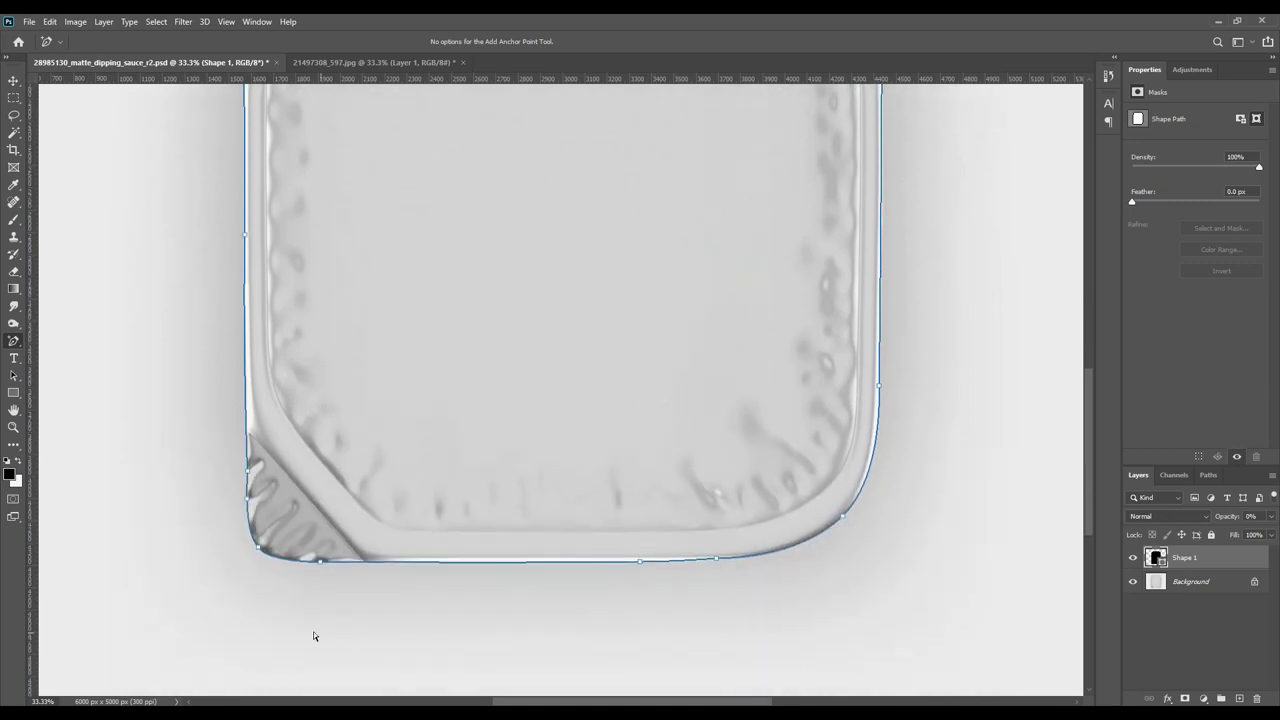
left_click(285, 534)
scroll(372, 605, "up", 3)
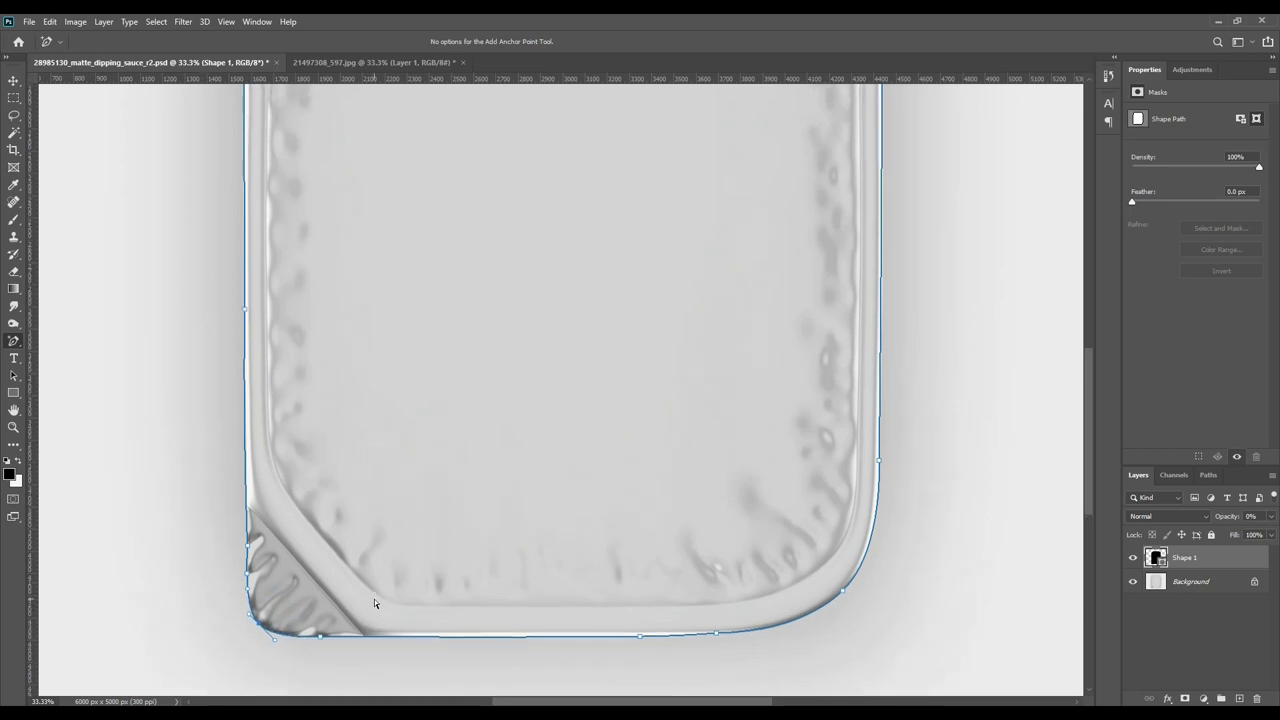
key("ctrl+minus")
key("ctrl+minus")
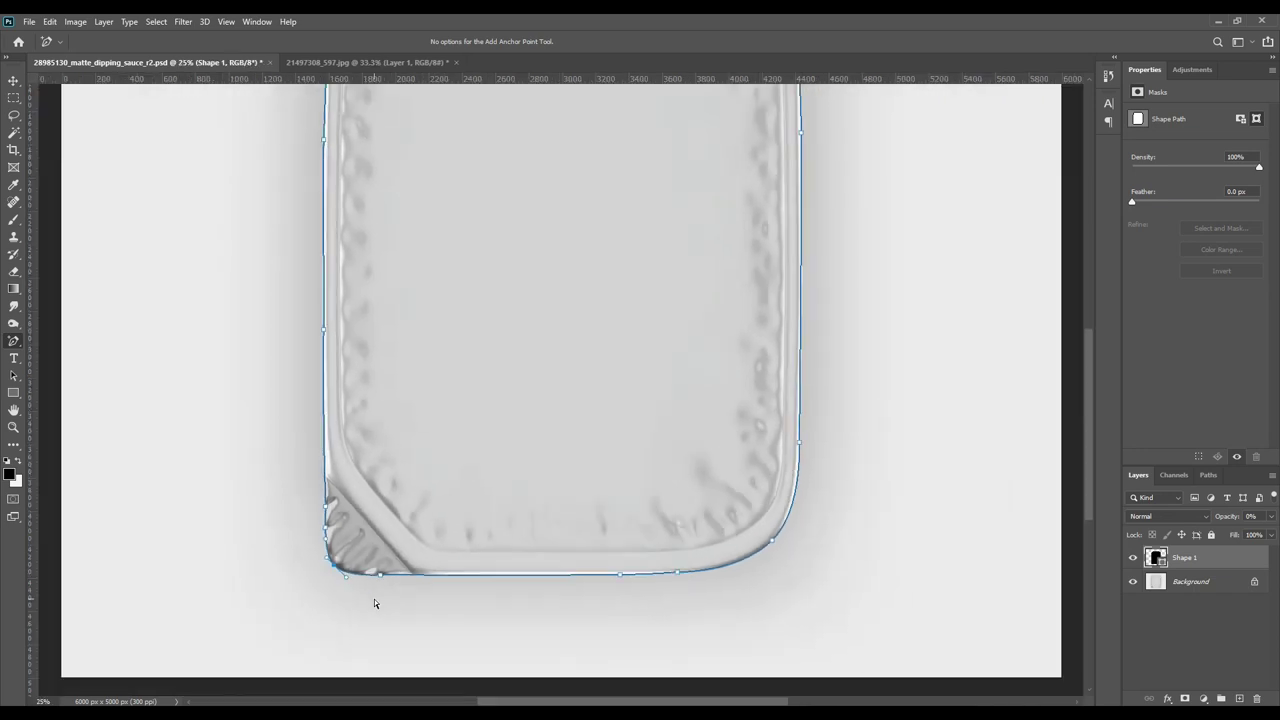
left_click(1186, 581)
left_click(1200, 560)
Put Shape 1 into a new layer group and rename it 'Object ID'.
left_click_drag(1221, 563, 1221, 698)
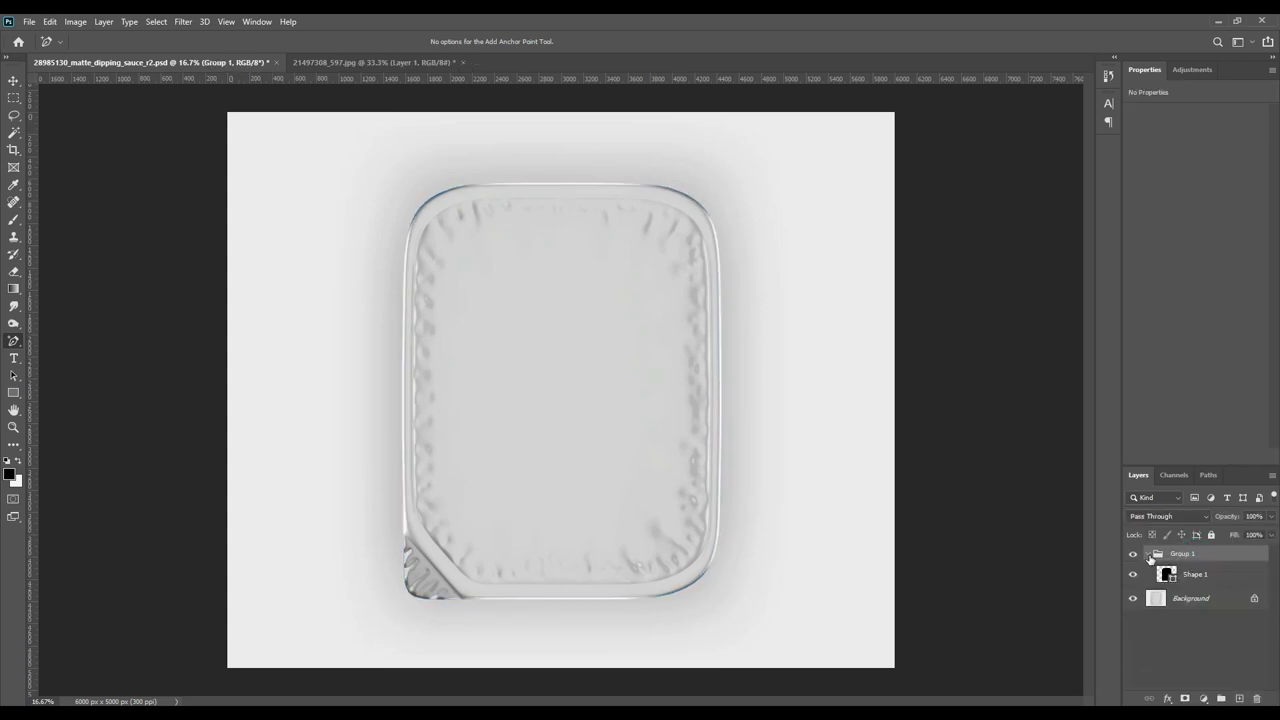
left_click(1147, 554)
double_click(1182, 553)
type("Object ID")
left_click(1214, 608)
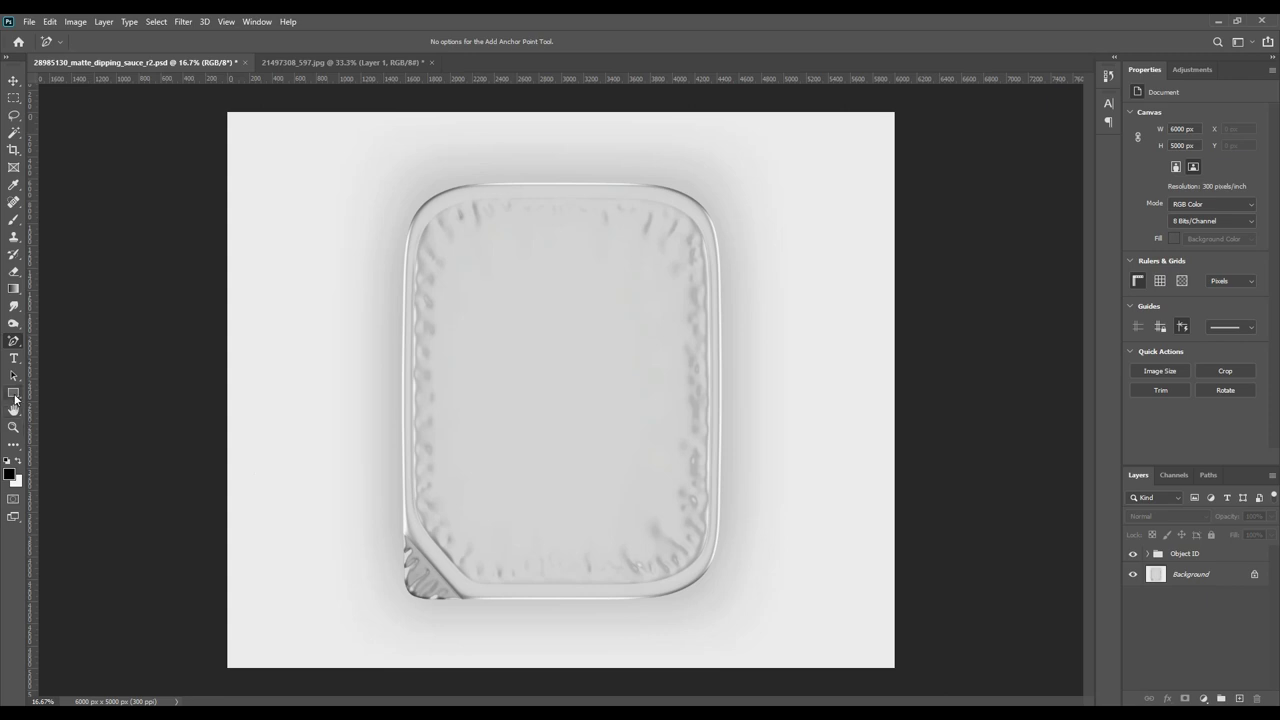
Draw a black 2932 × 3832 px rectangle covering the tray.
left_click(13, 392)
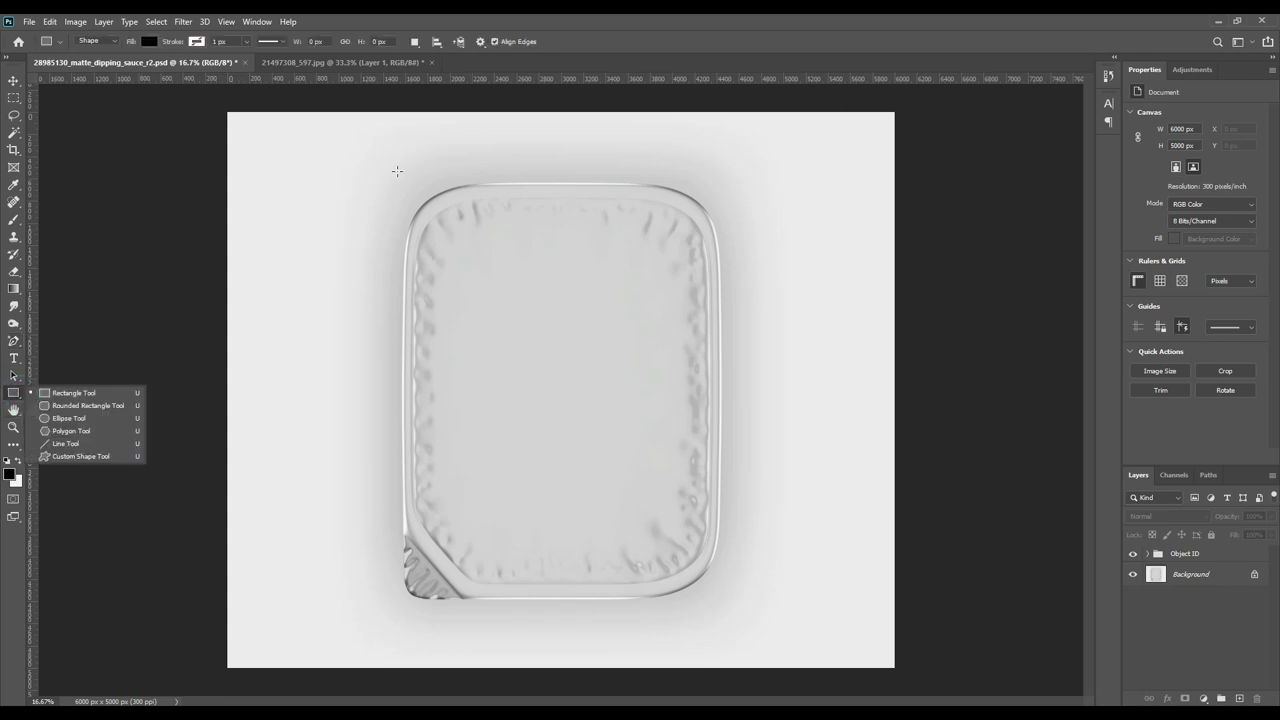
left_click_drag(400, 177, 724, 600)
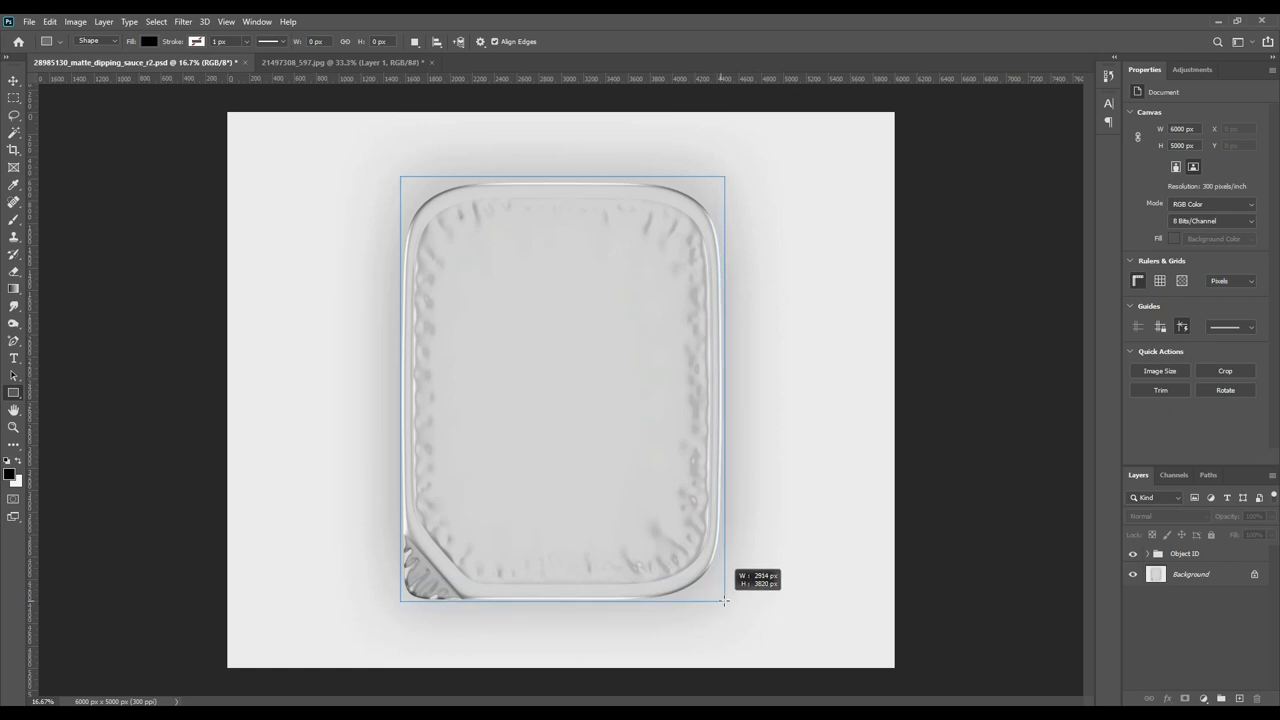
left_click_drag(724, 600, 727, 602)
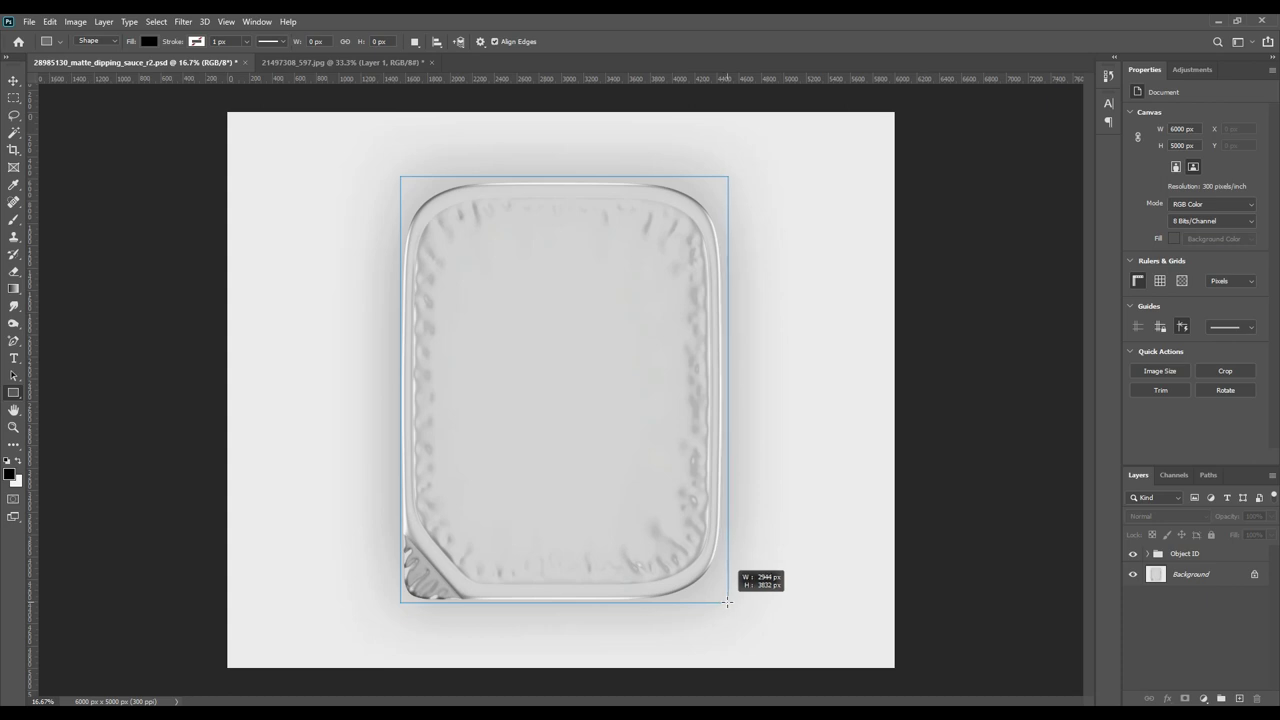
left_click_drag(727, 602, 726, 602)
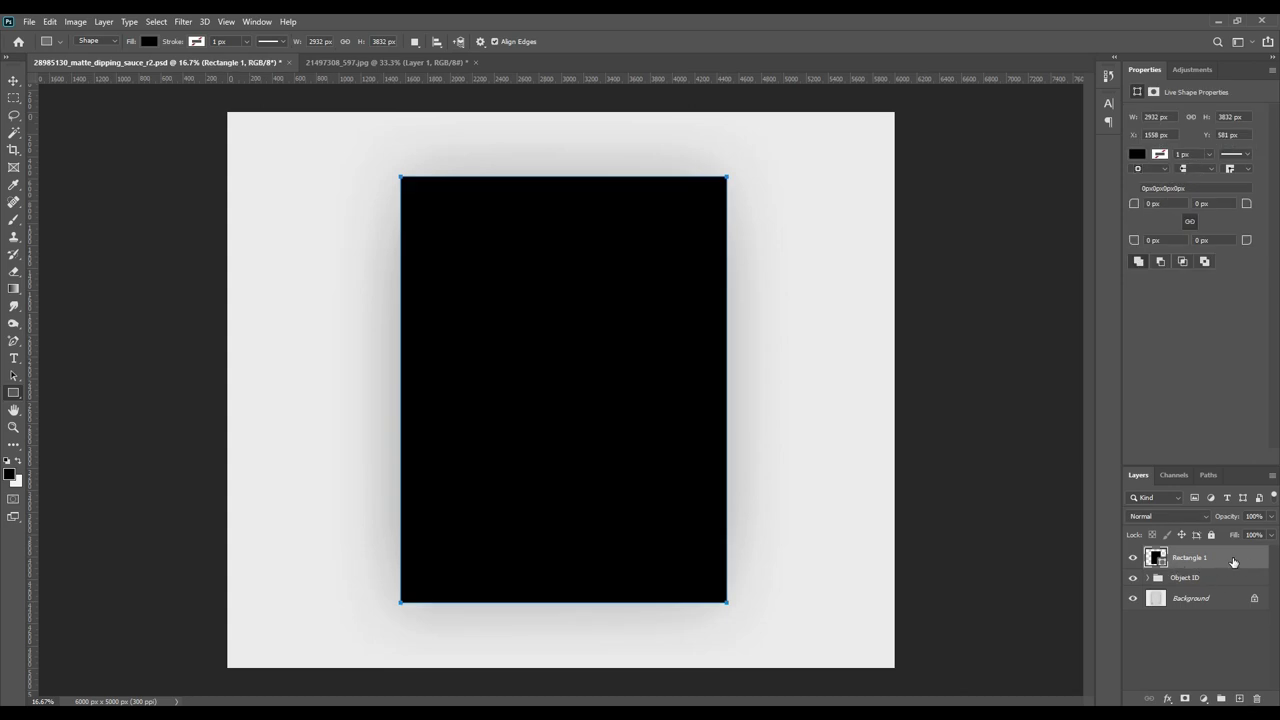
Convert Rectangle 1 to a smart object and lower its opacity to 49%.
right_click(1233, 562)
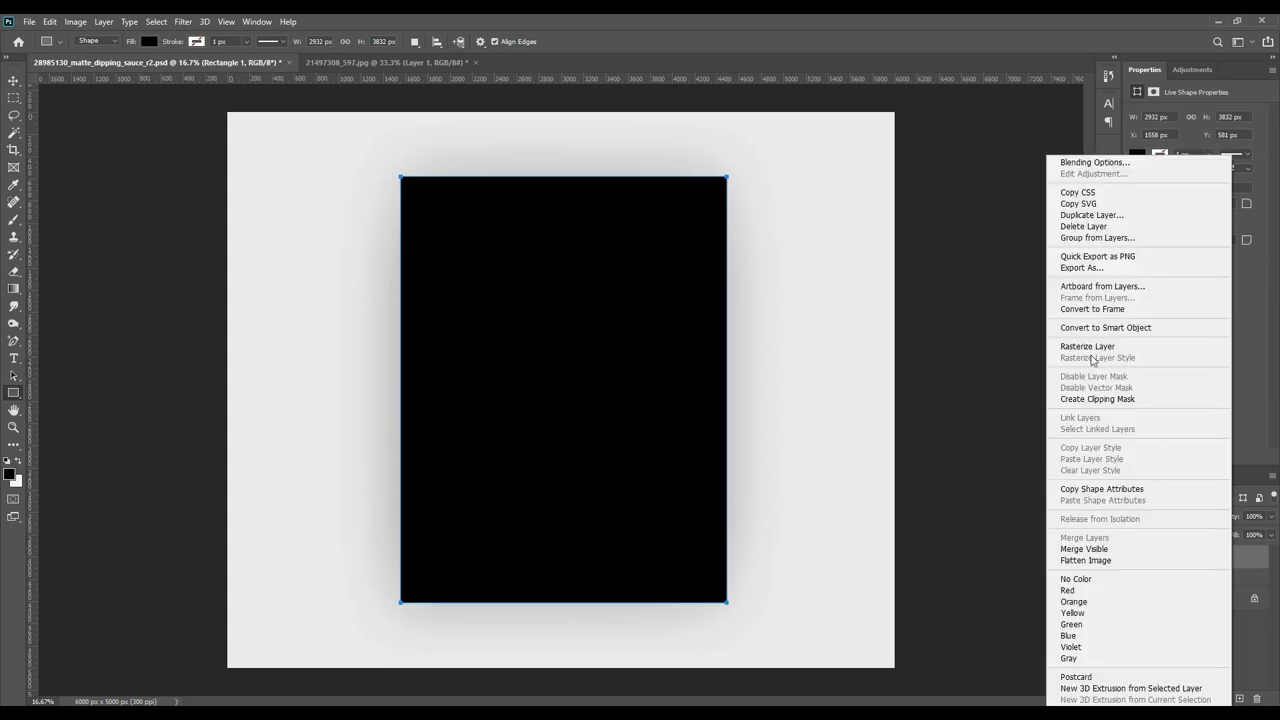
left_click(1105, 329)
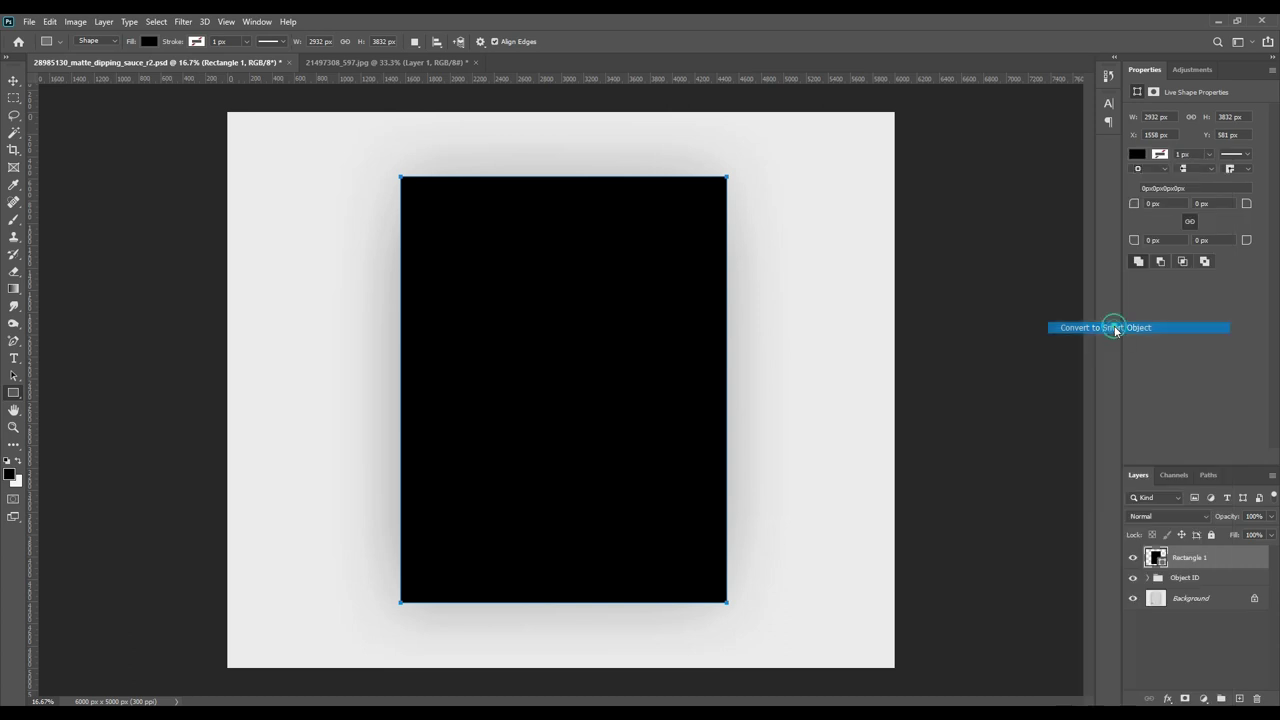
left_click_drag(1228, 516, 1220, 521)
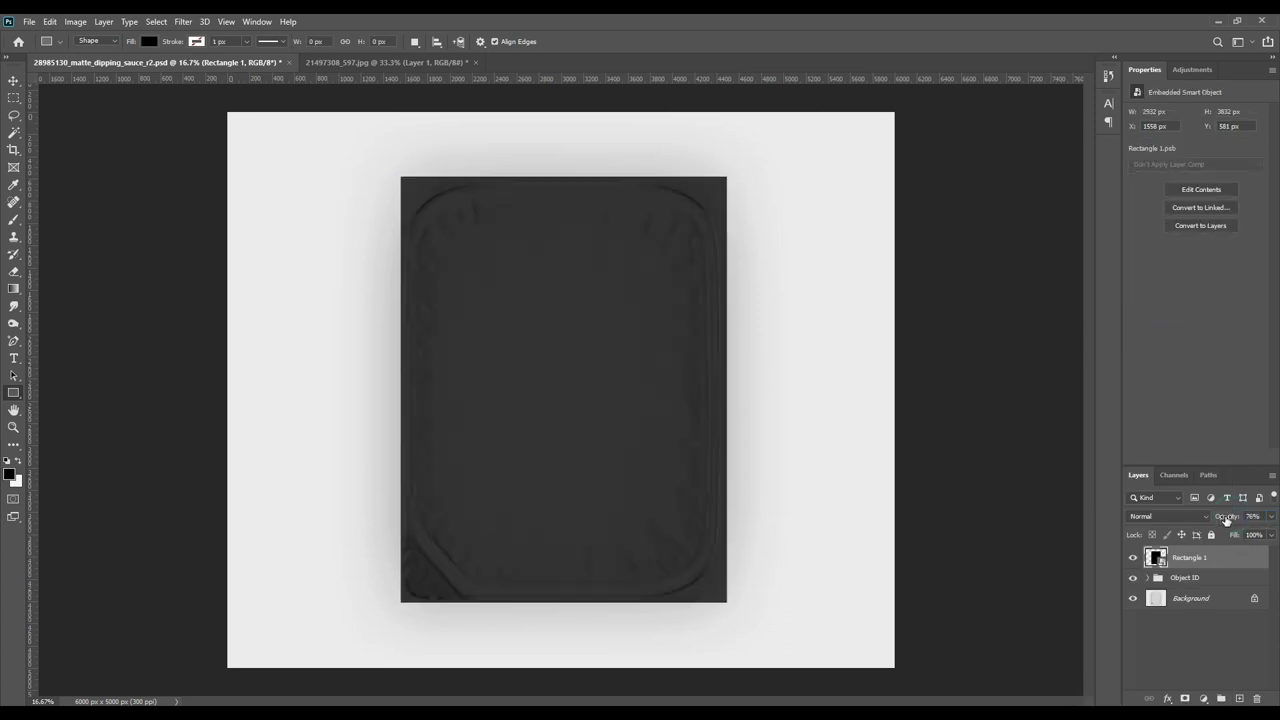
Nudge Rectangle 1 to X 1534, Y 596 over the tray and expand Object ID.
key("v")
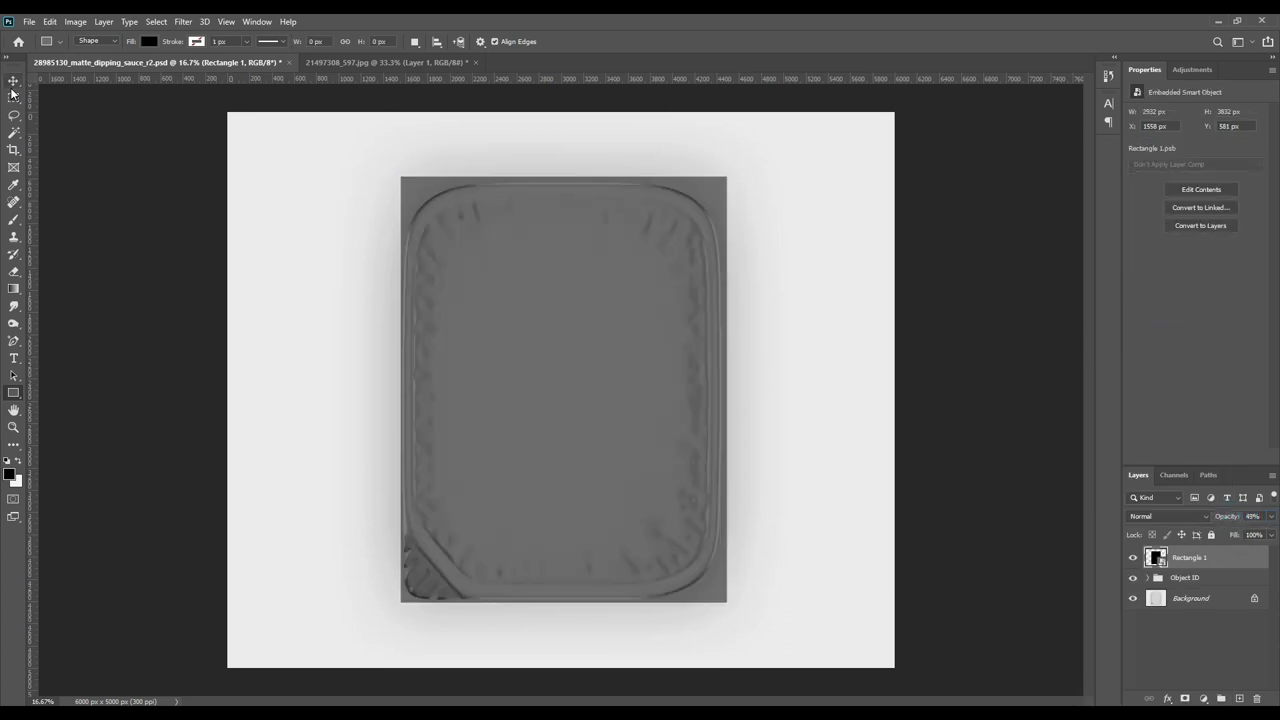
key("Left")
key("Left")
key("Left")
key("Down")
key("Down")
key("Down")
key("Left")
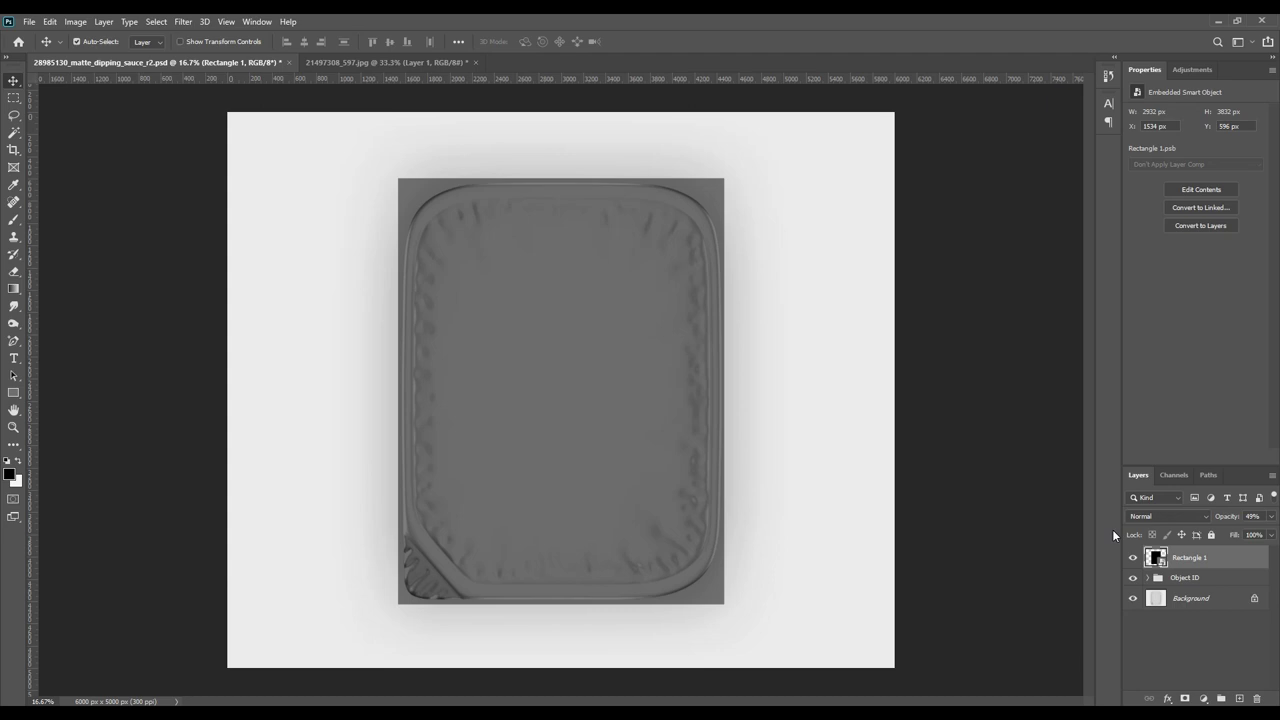
left_click(1147, 578)
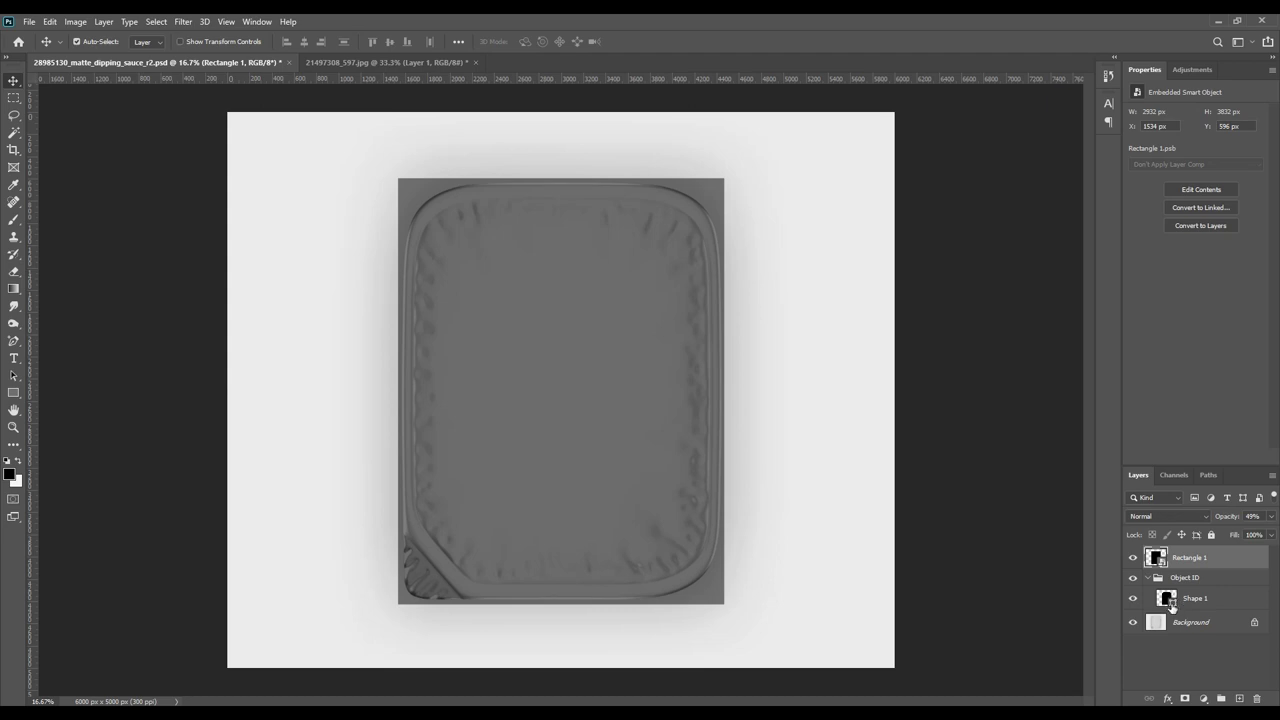
key("ctrl")
Mask Rectangle 1 to Shape 1's tray outline and restore its opacity to 100%.
left_click(1173, 607, "ctrl")
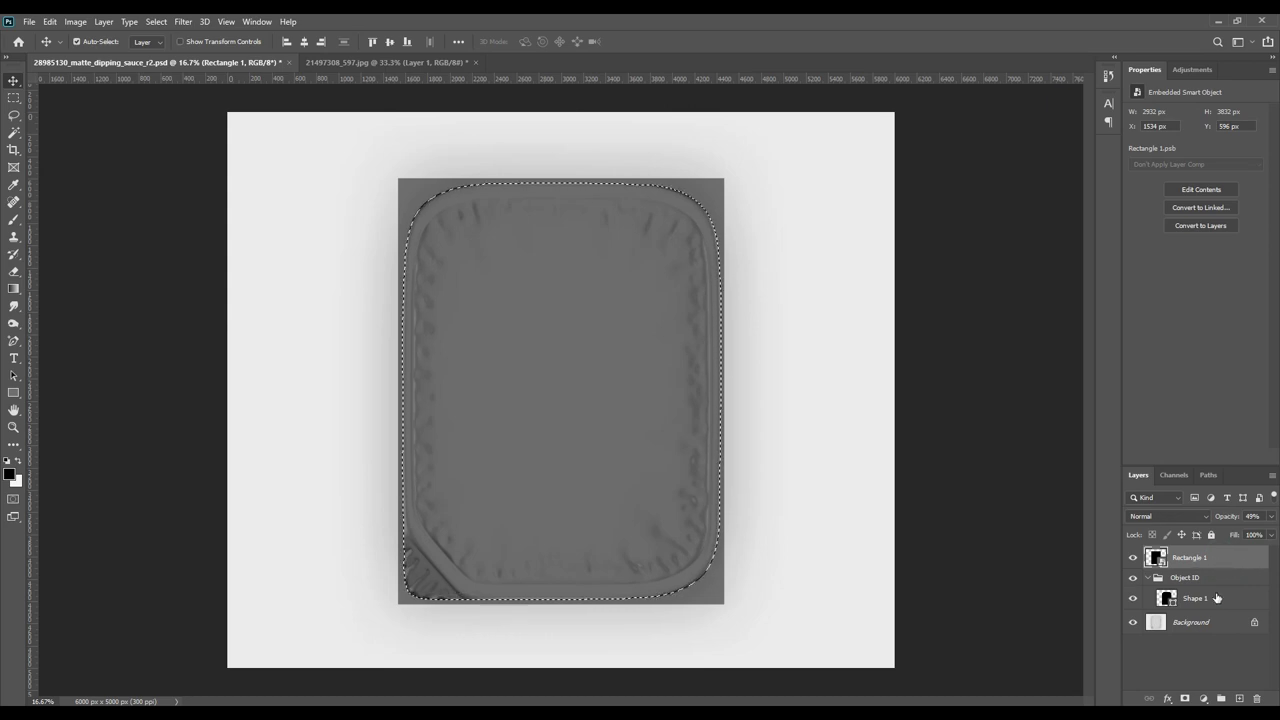
left_click(1184, 698)
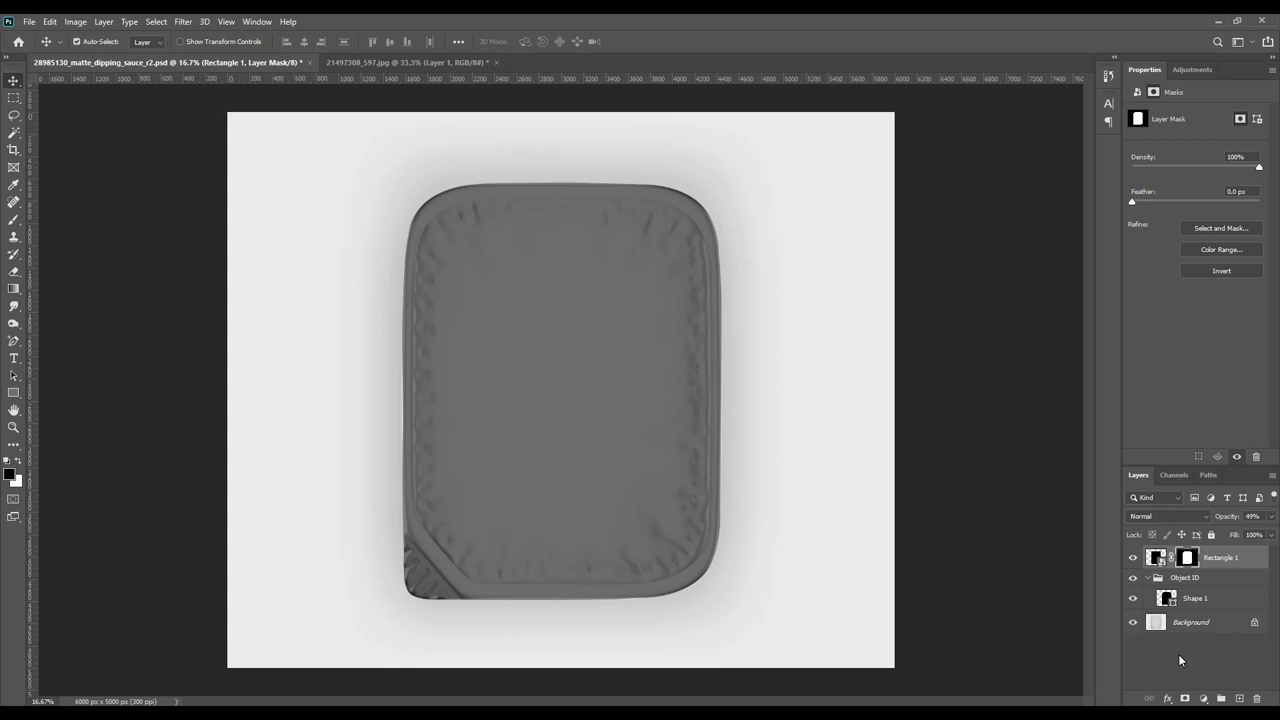
left_click(1252, 516)
type("100")
key("Return")
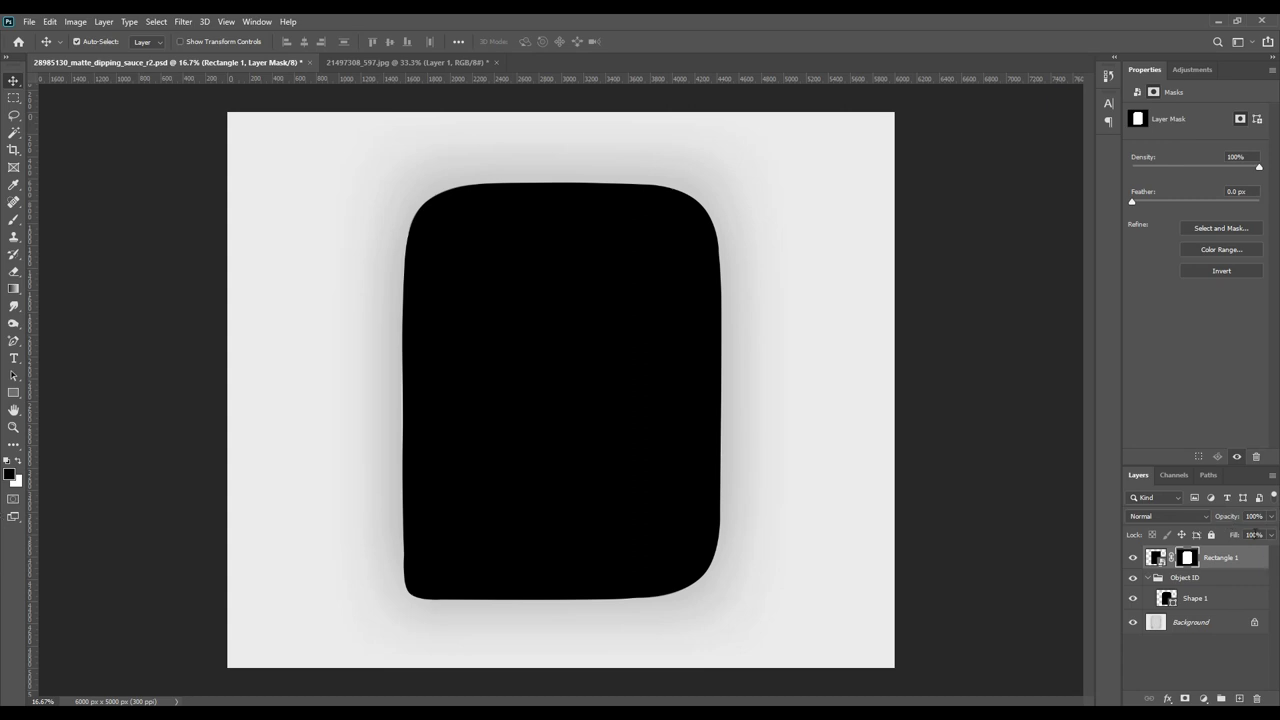
Open Rectangle 1's smart object contents and copy the food poster layer into it.
double_click(1158, 559)
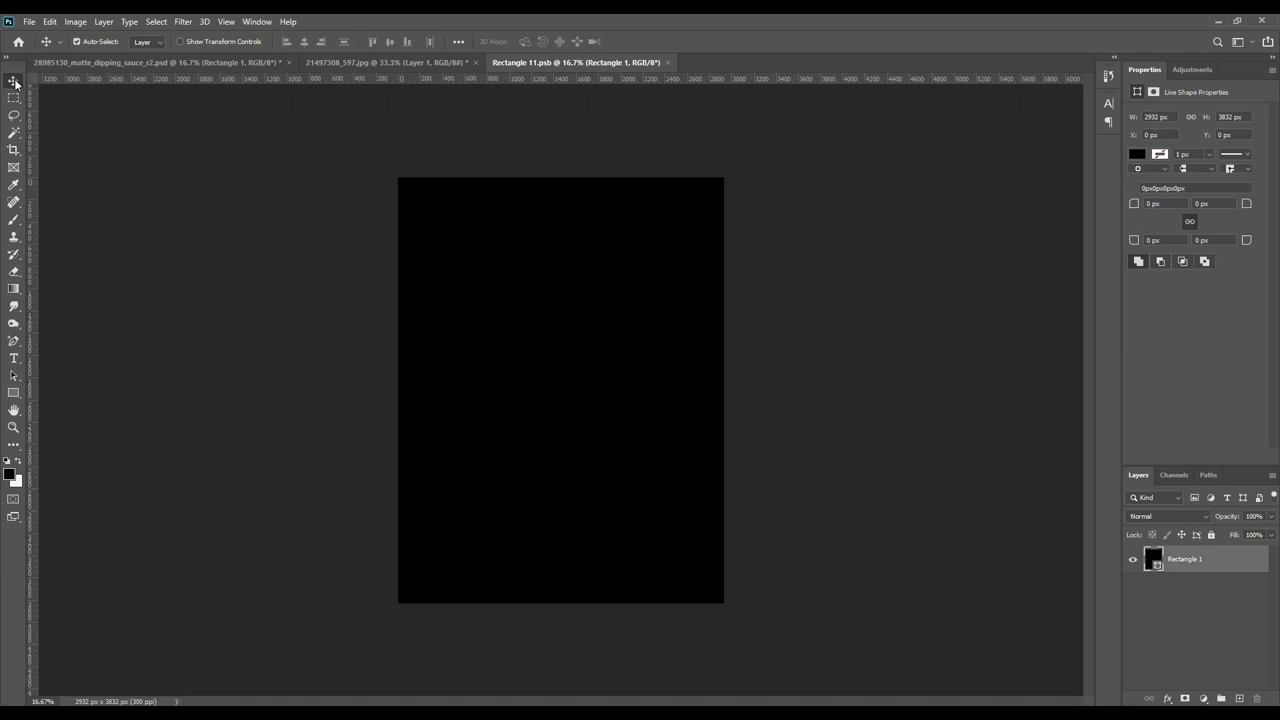
left_click(346, 62)
mouse_move(1155, 543)
left_mouse_down()
mouse_move(536, 356)
mouse_move(649, 378)
mouse_move(663, 366)
left_mouse_up()
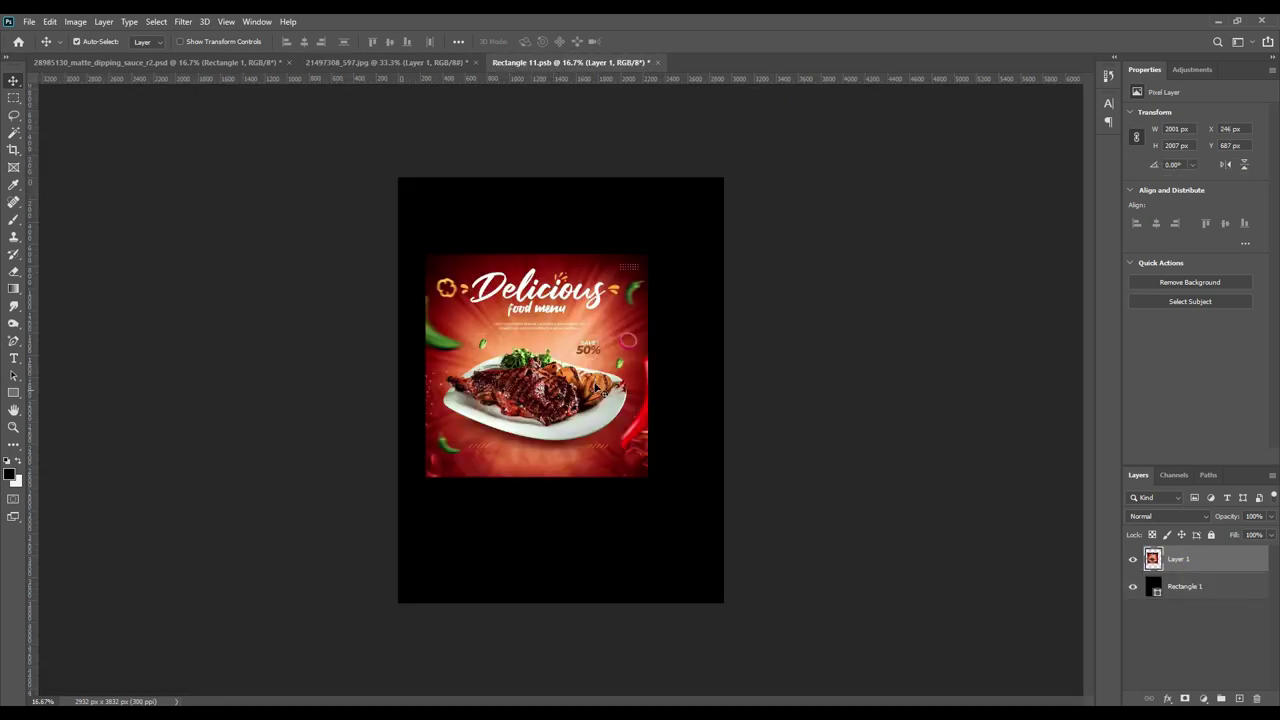
Scale the food menu artwork to about 191% and centre it on the page.
key("ctrl+t")
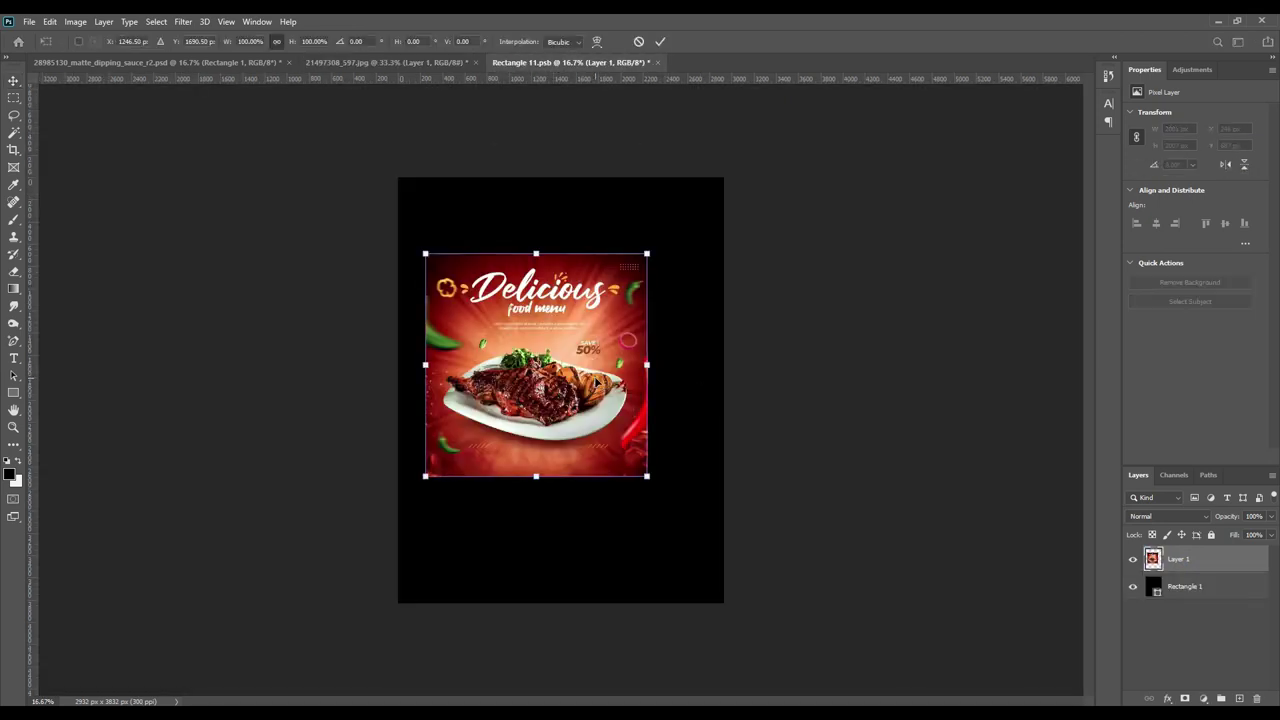
left_click_drag(537, 253, 537, 177)
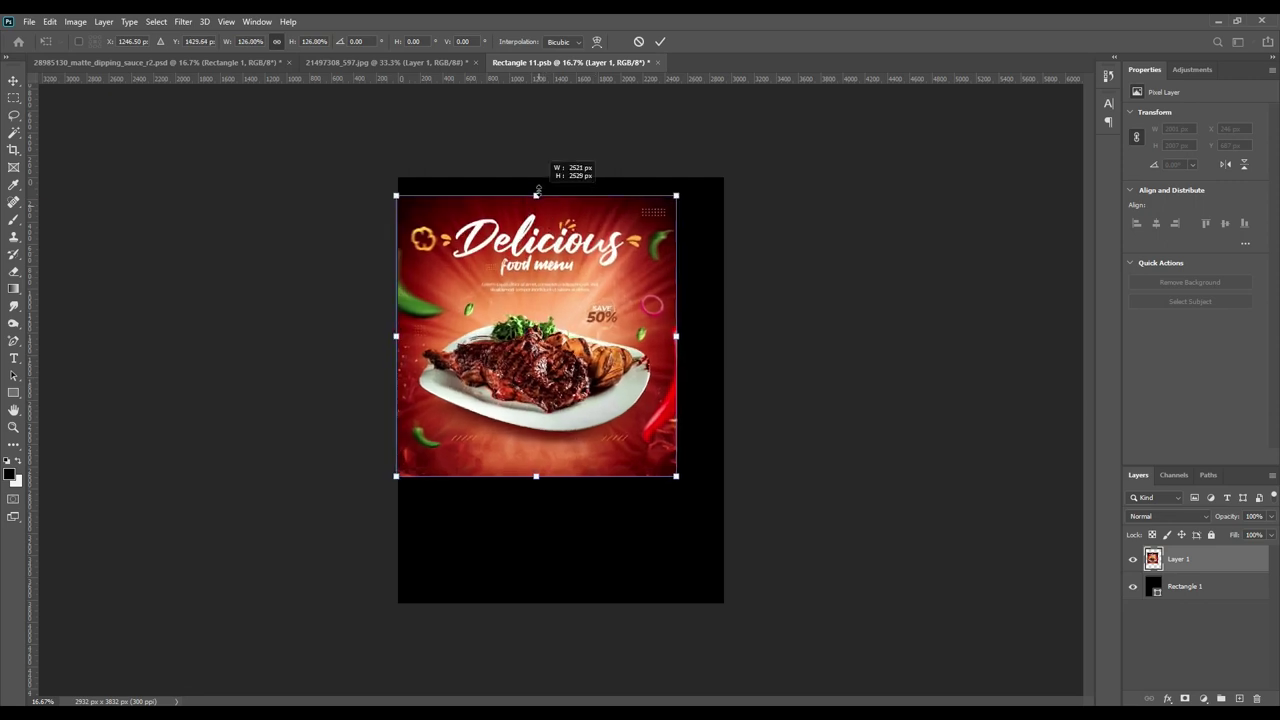
left_click_drag(535, 477, 536, 602)
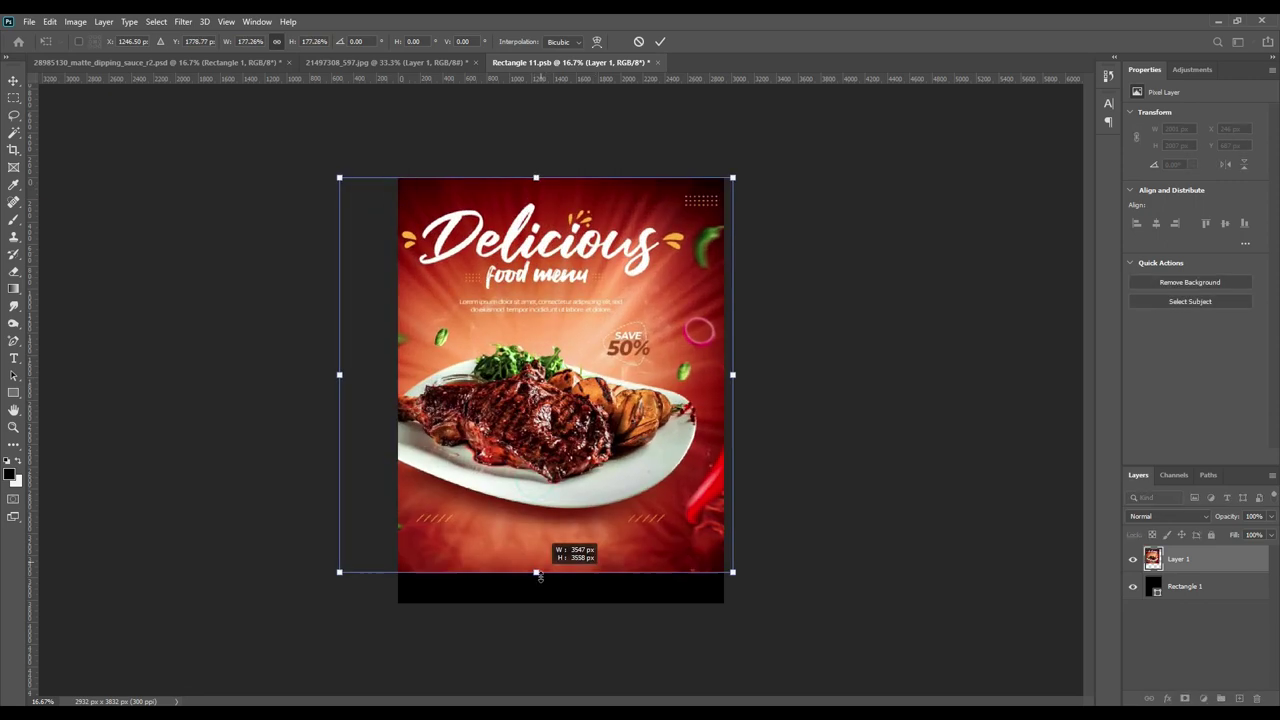
left_click_drag(533, 531, 566, 536)
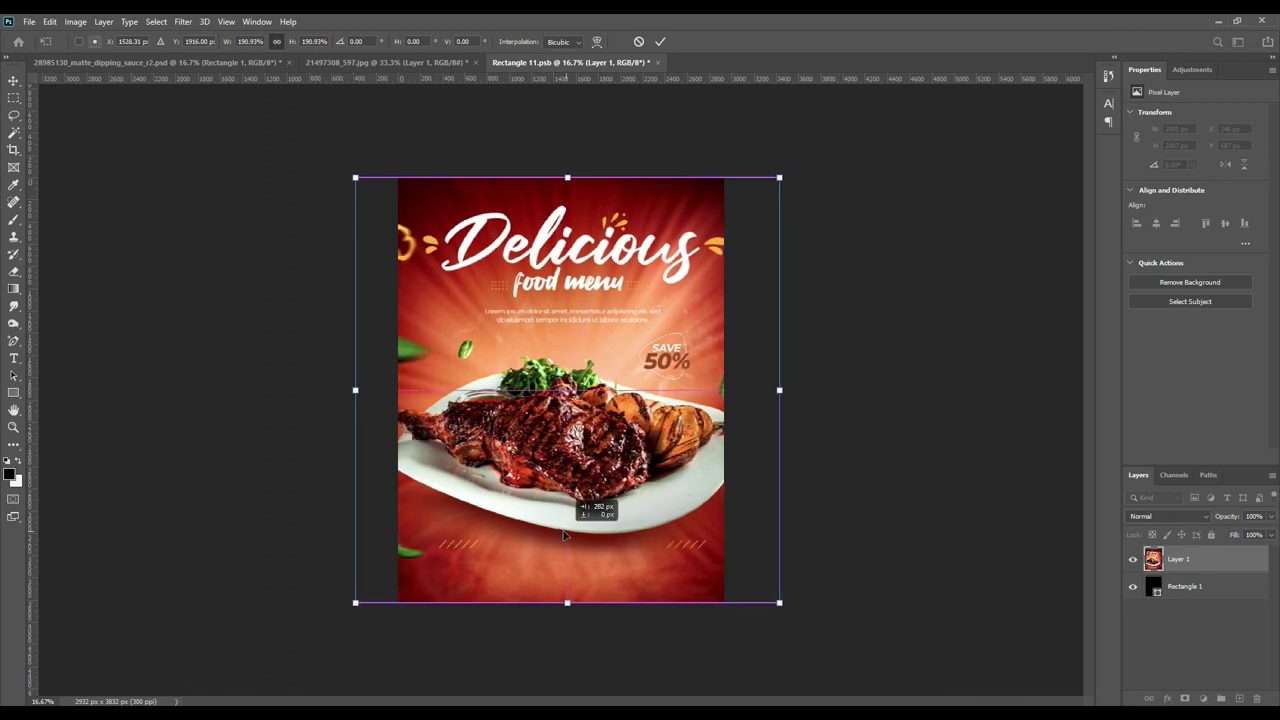
left_click_drag(566, 536, 563, 536)
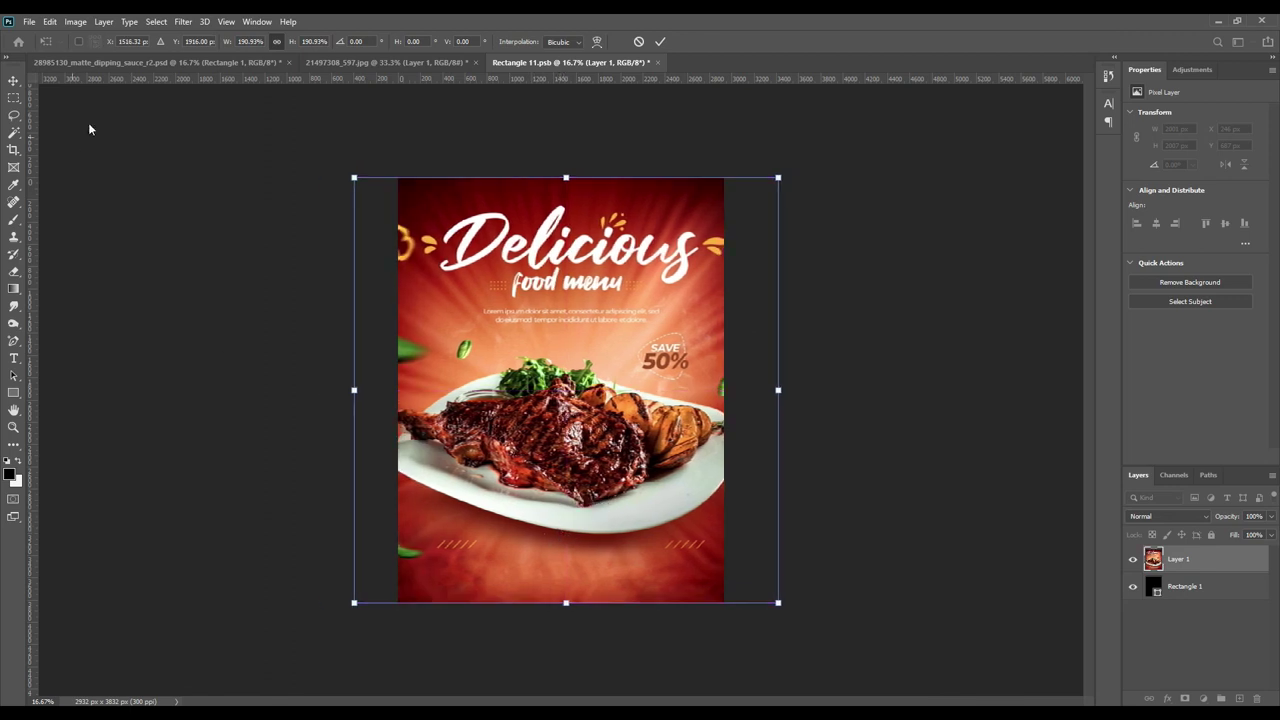
left_click(660, 41)
Save the smart object contents and return to the container mockup document.
left_click(29, 22)
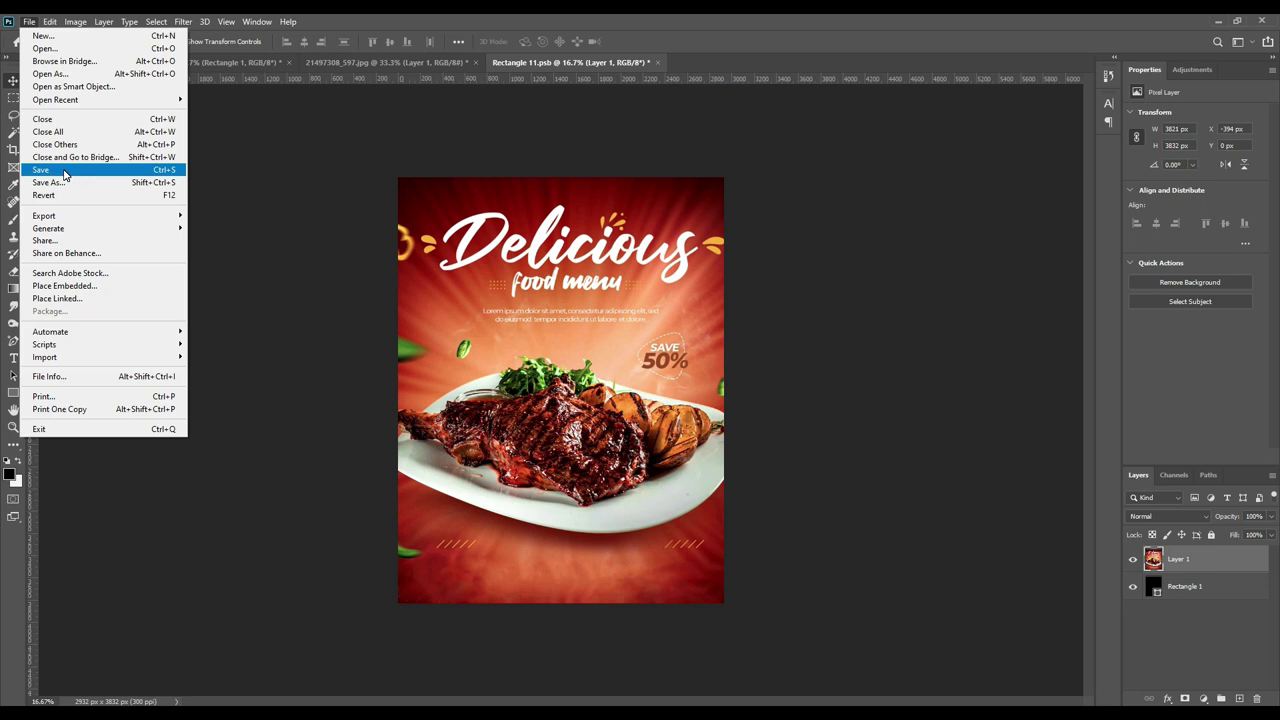
left_click(65, 175)
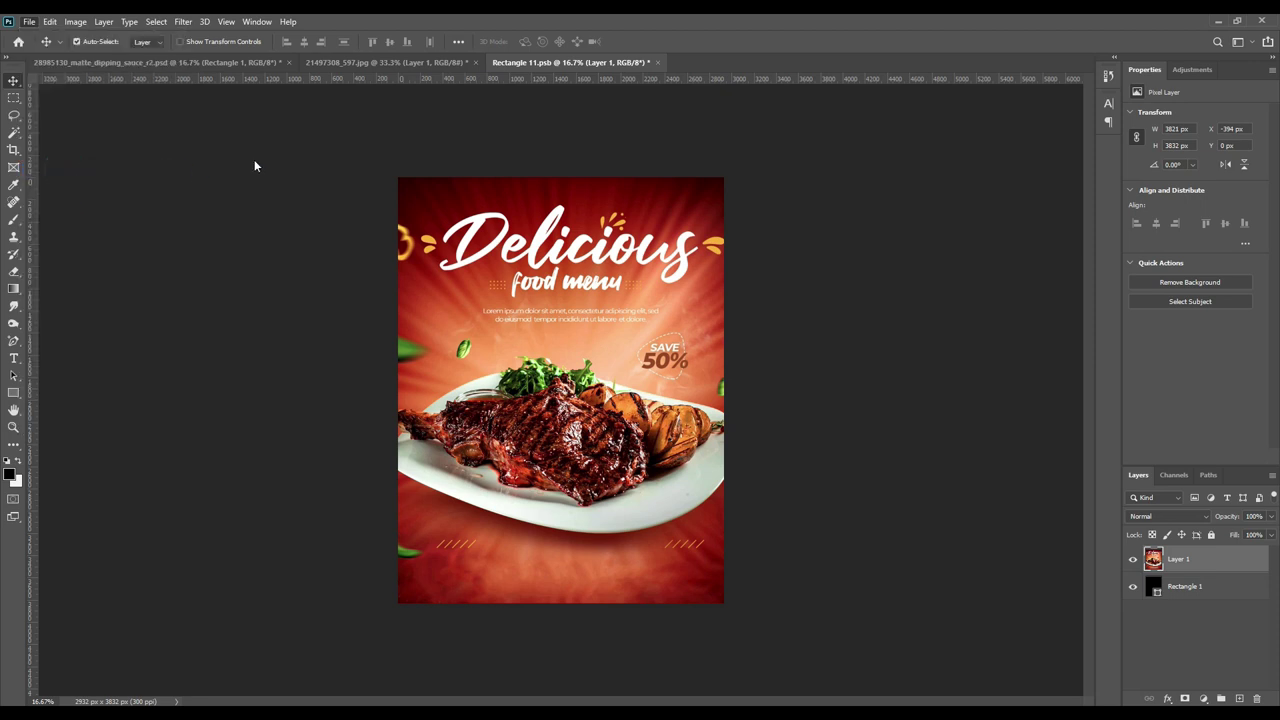
left_click(223, 62)
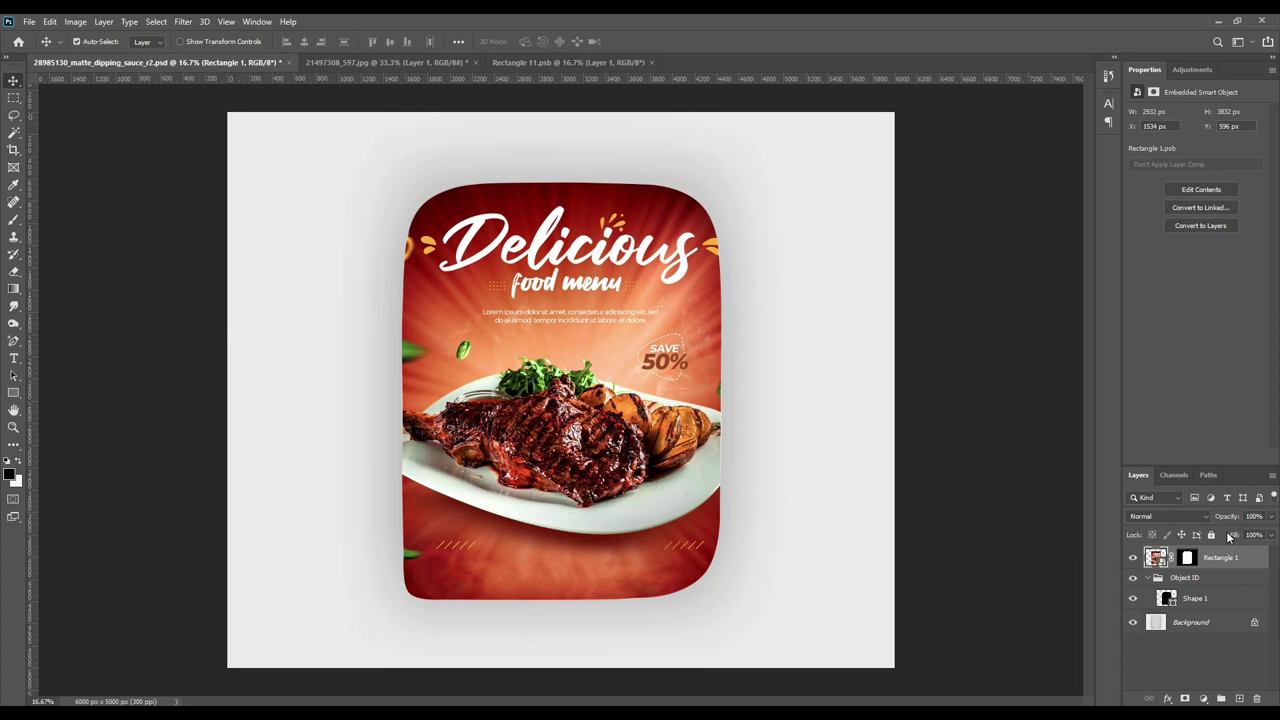
Copy the Background tray area inside Rectangle 1's shape to a new Layer 1 at the top of the stack.
left_click_drag(1188, 601, 1177, 609)
left_click(1166, 598, "ctrl")
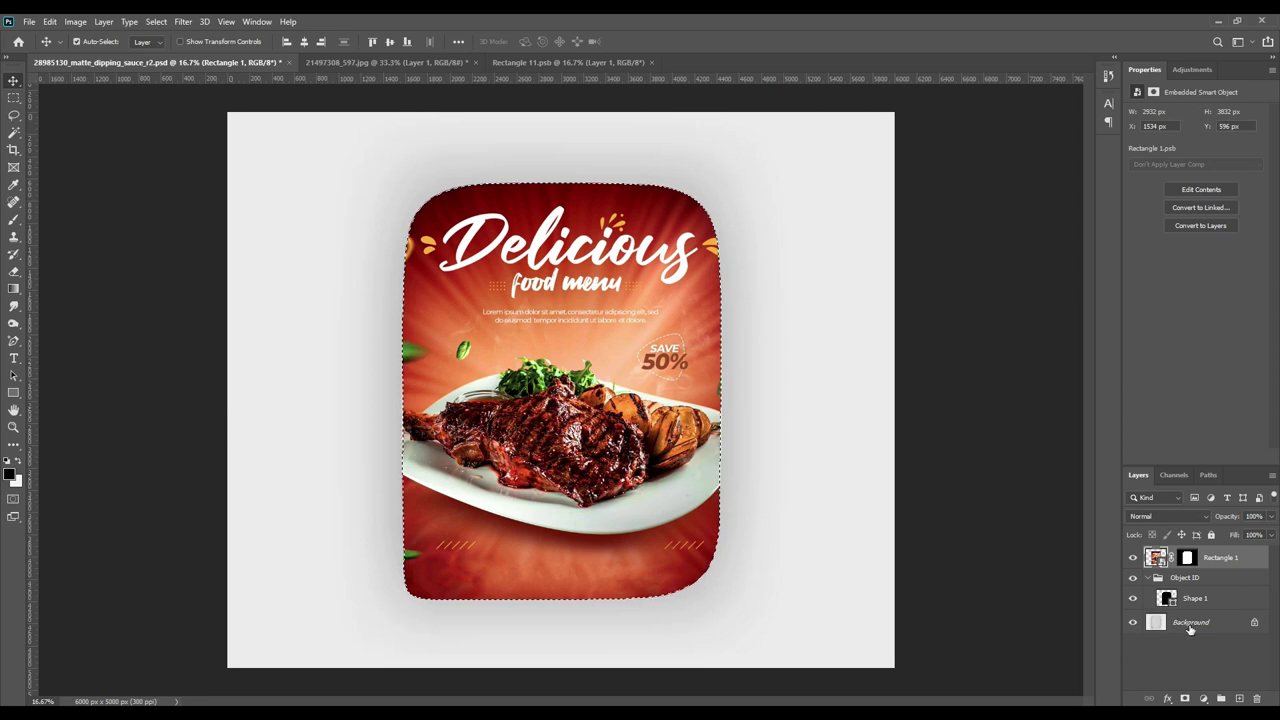
left_click(1190, 627)
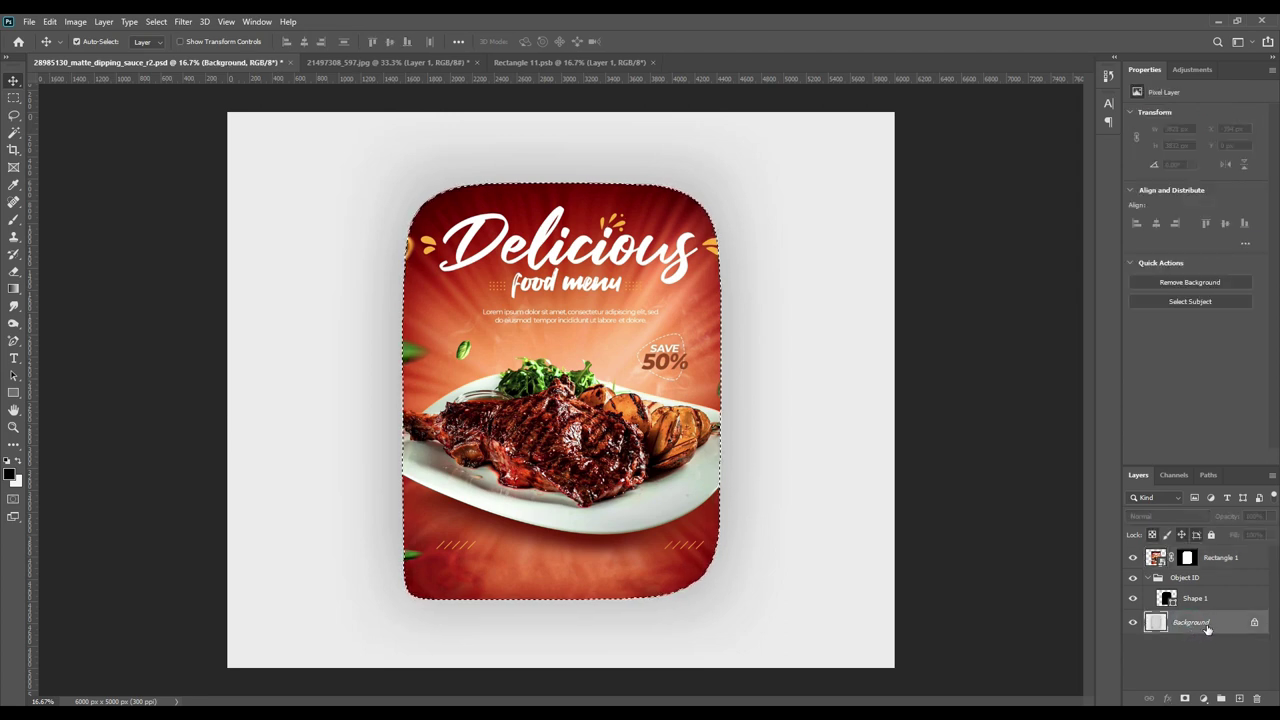
key("ctrl+j")
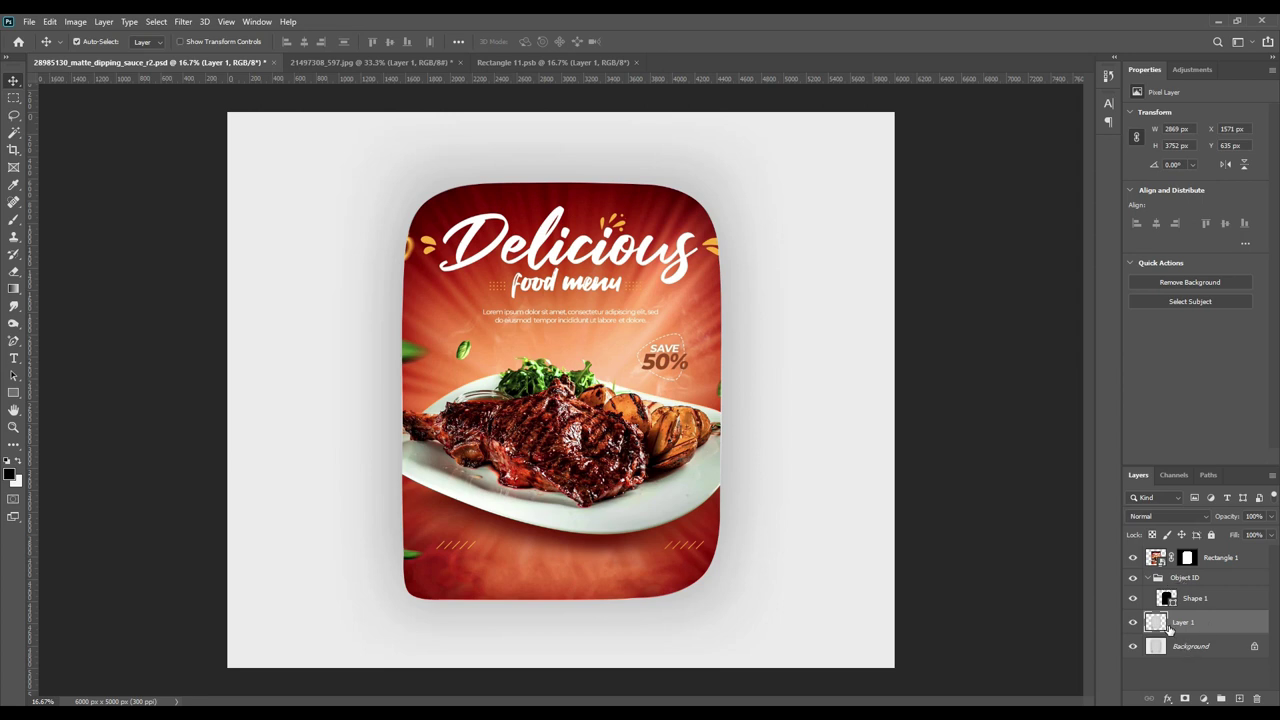
left_click_drag(1190, 622, 1187, 551)
left_click(1148, 601)
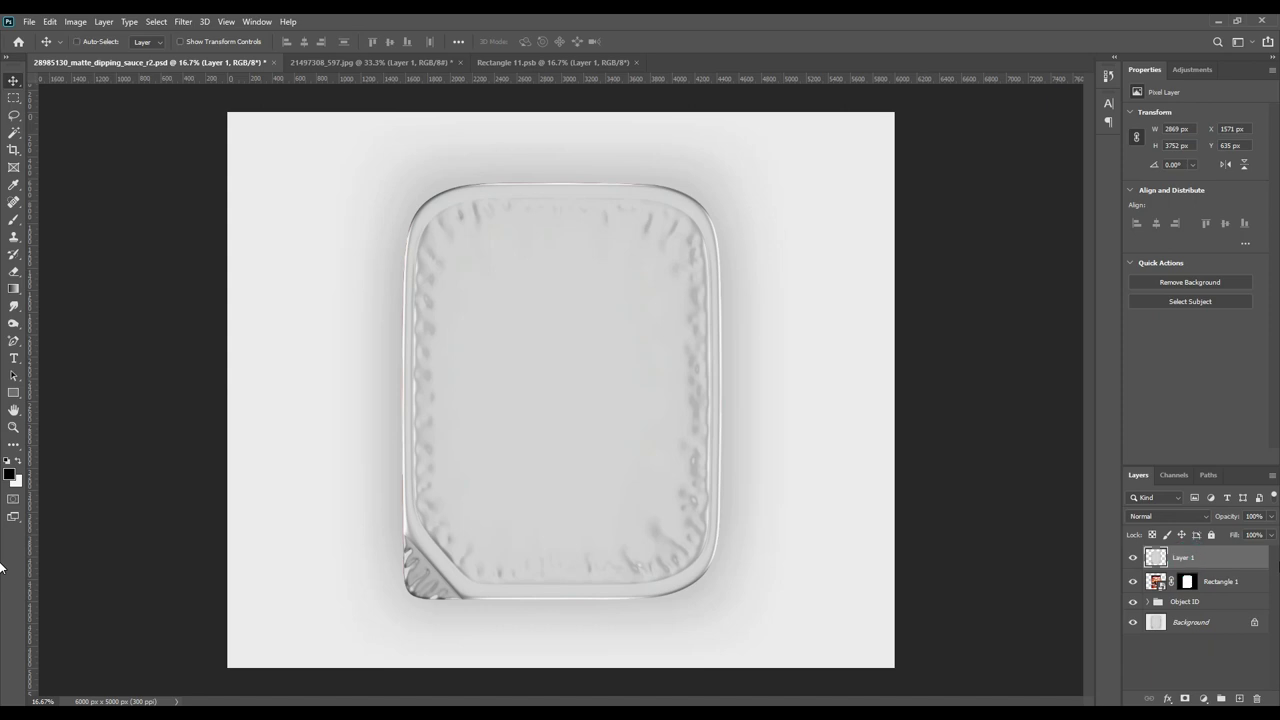
Duplicate the tray layer, rename the copies Light and Midtone, and begin renaming the original Shadow.
key("ctrl+j")
key("ctrl+j")
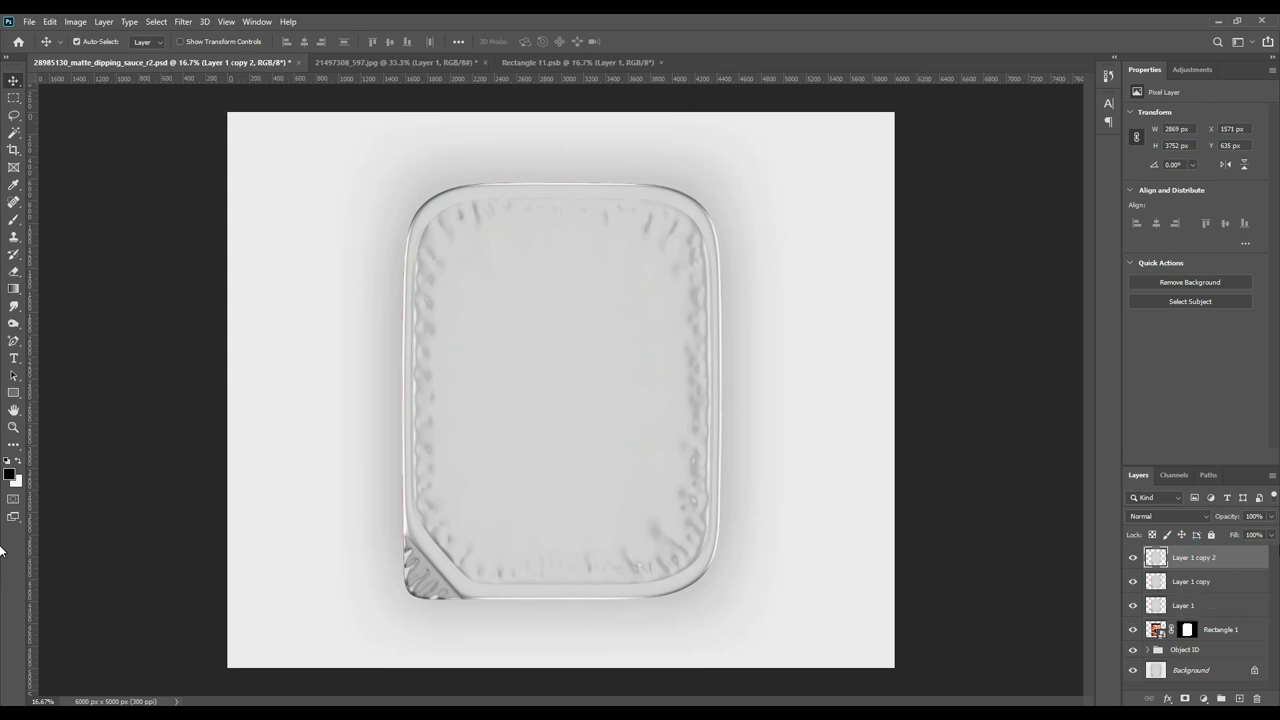
double_click(1194, 557)
type("Light")
key("Return")
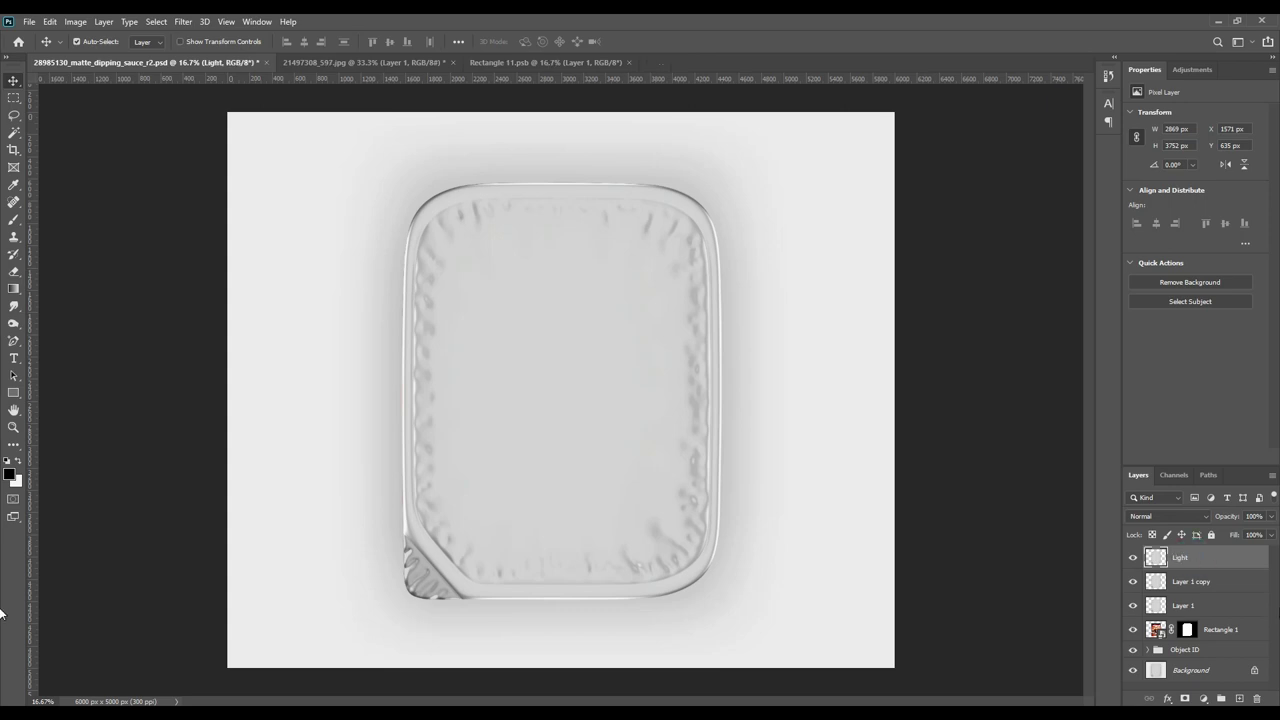
double_click(1200, 582)
type("Midtone")
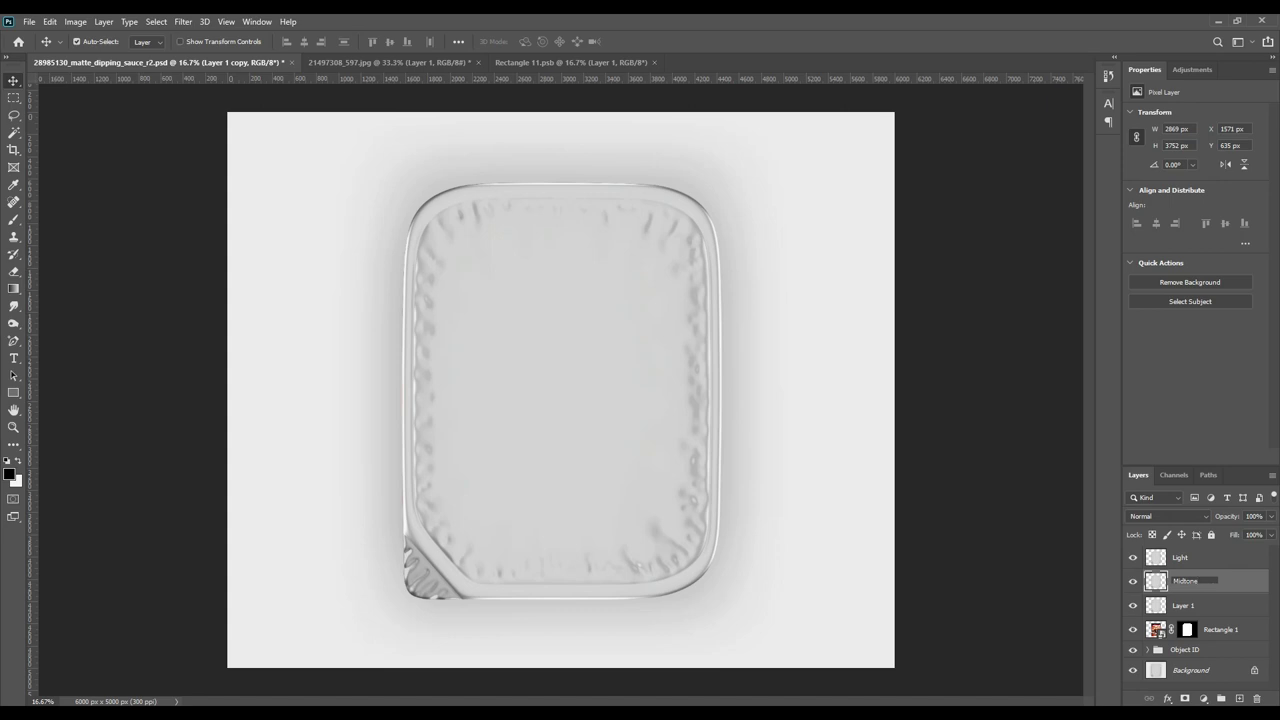
key("Return")
double_click(1185, 606)
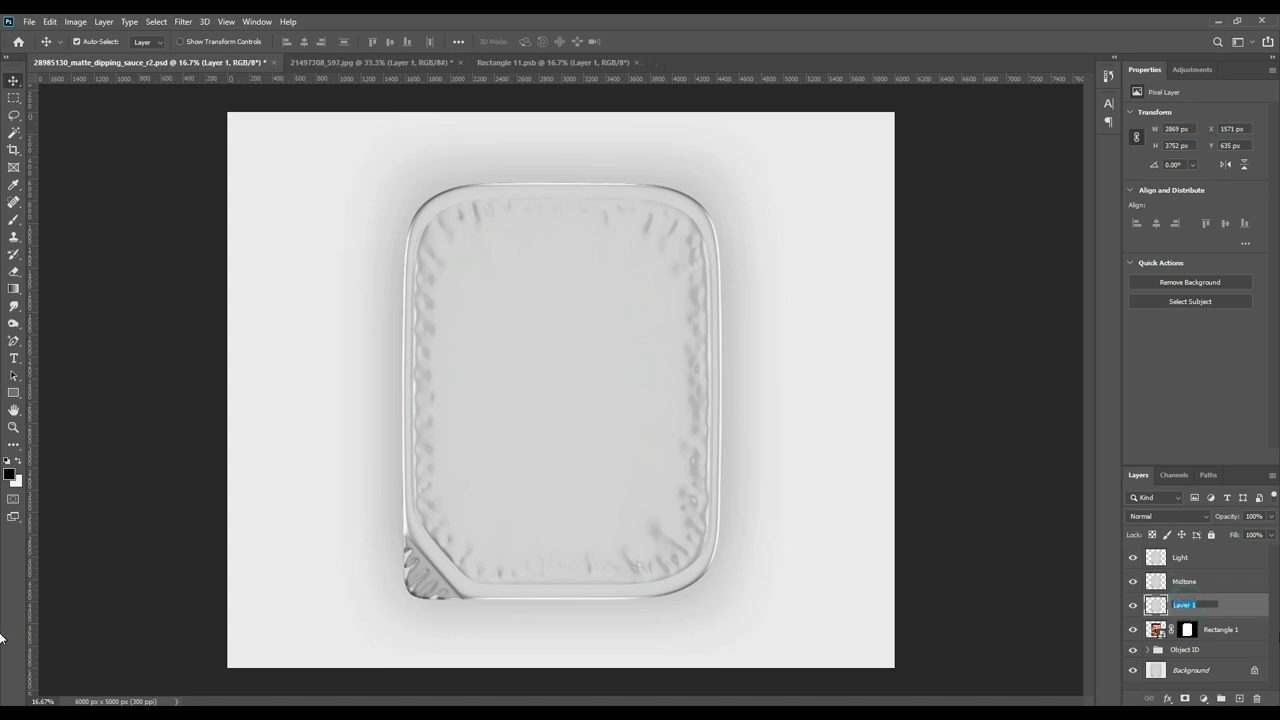
type("Shadow")
Name the original tray layer Shadow and set it to Linear Burn, leaving Light hidden and Midtone visible.
key("Return")
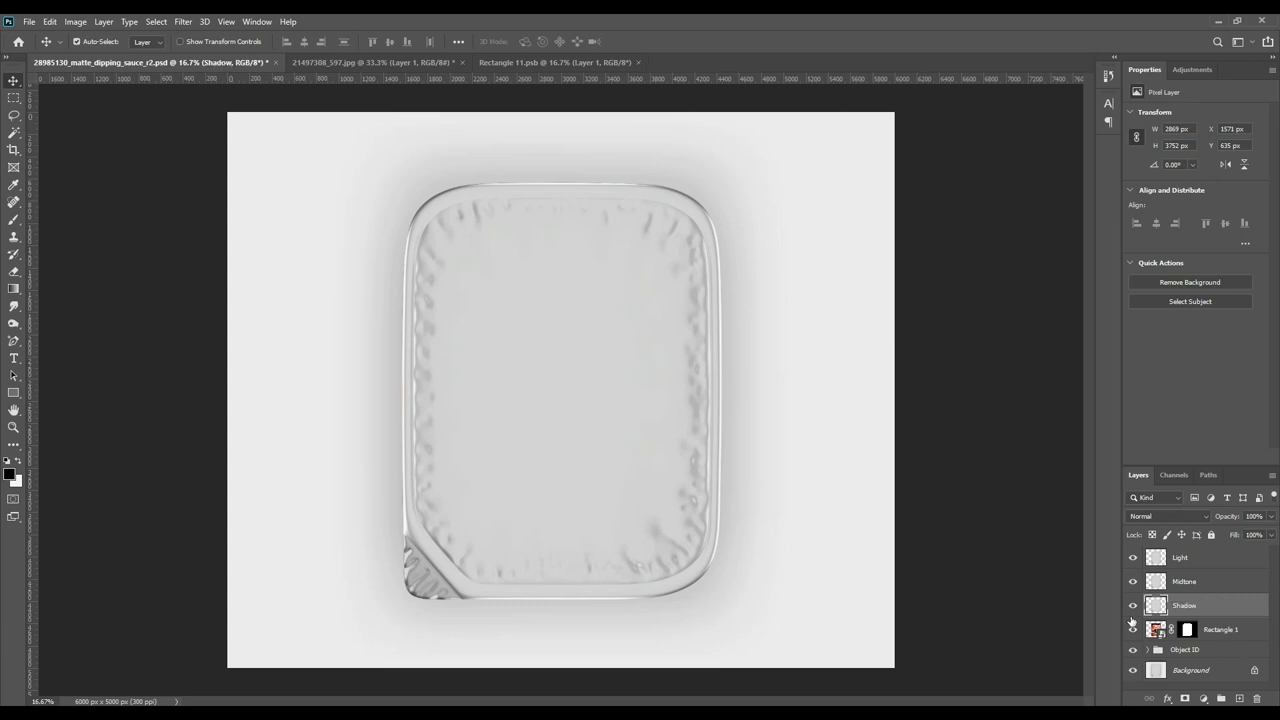
left_click(1133, 557)
left_click(1133, 581)
left_click(1229, 606)
left_click(1177, 517)
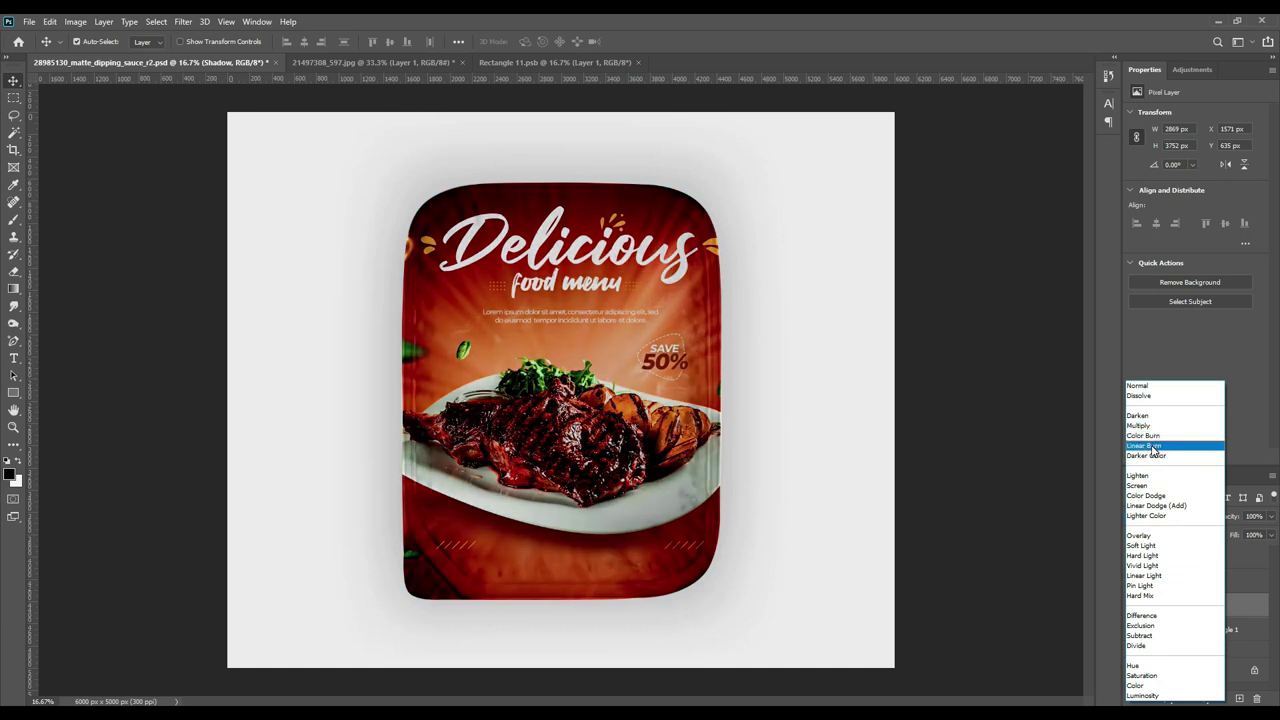
left_click(1153, 446)
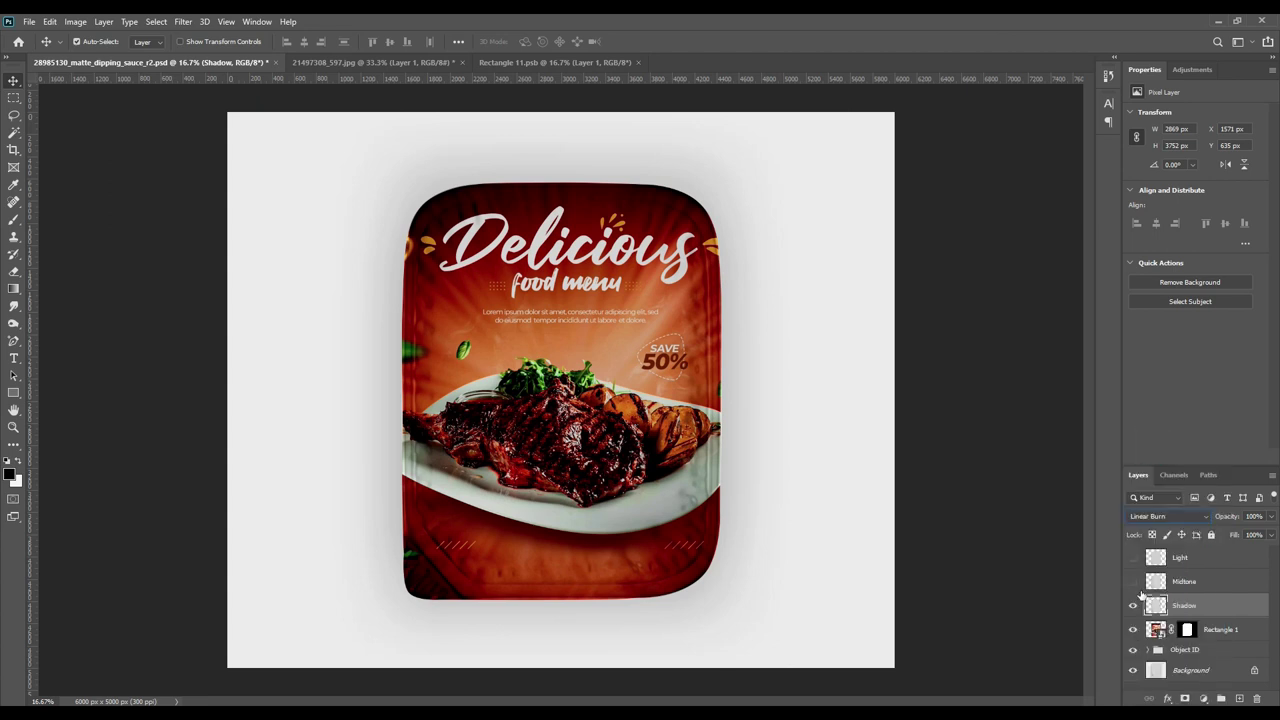
left_click(1133, 581)
Set the Midtone layer's blend mode to Linear Dodge (Add).
left_click(1205, 582)
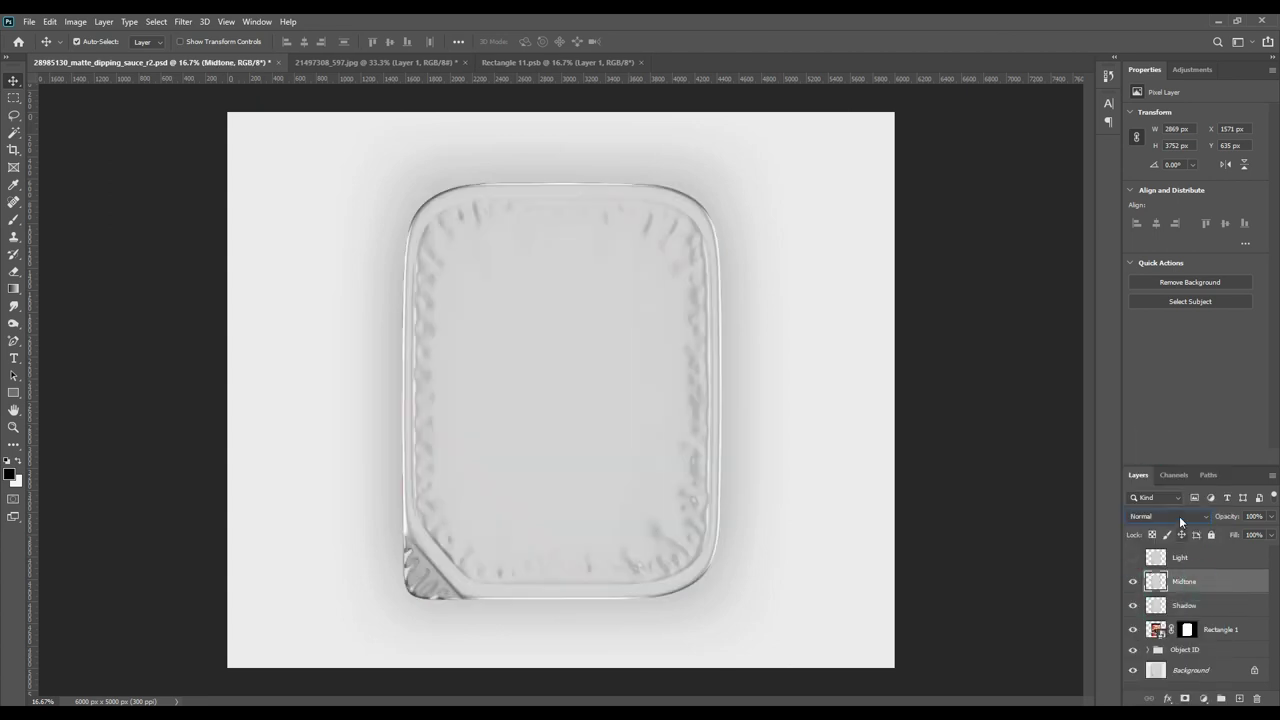
left_click(1179, 516)
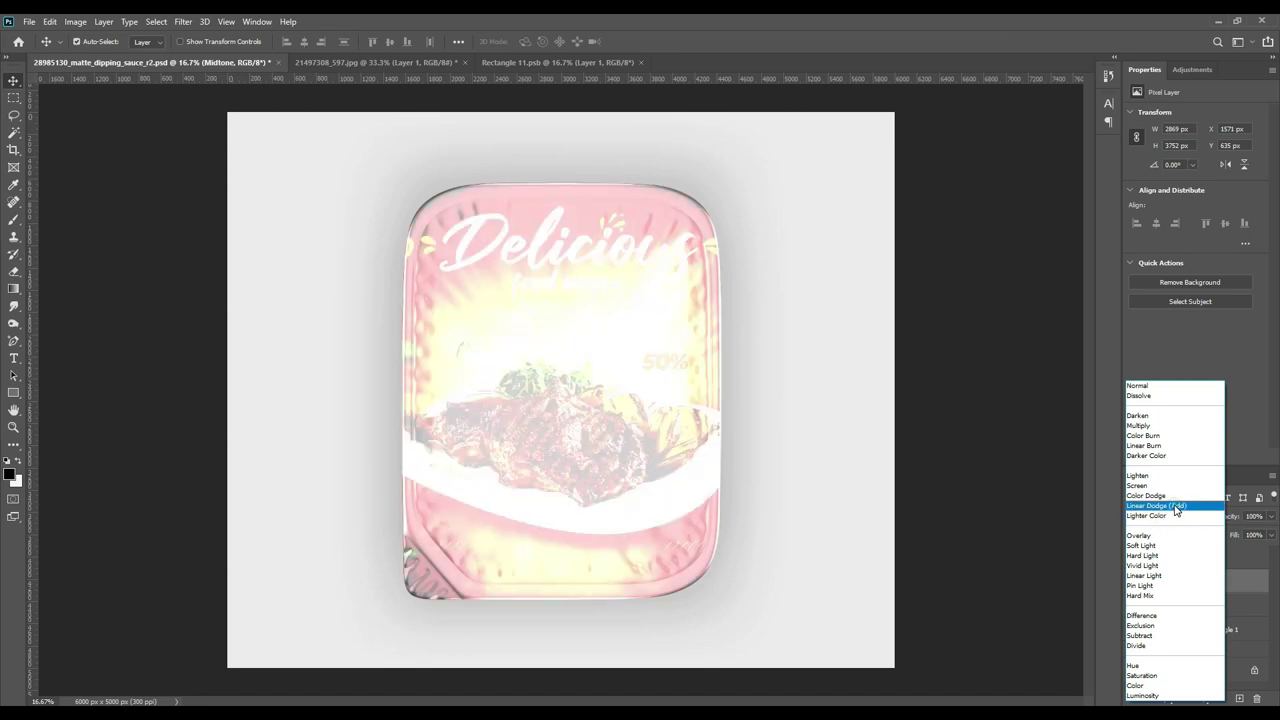
left_click(1177, 508)
Apply Levels to Midtone with input black 183 and output white 180, then compare visibility.
left_click(74, 21)
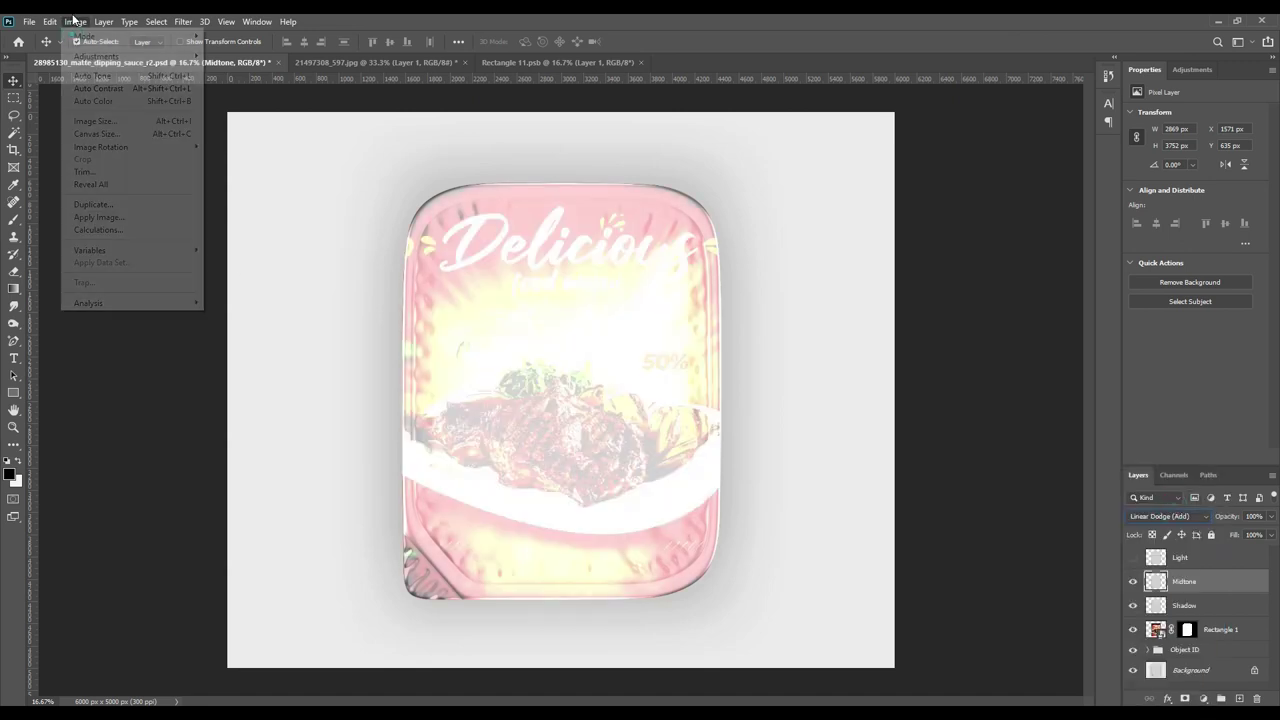
mouse_move(96, 56)
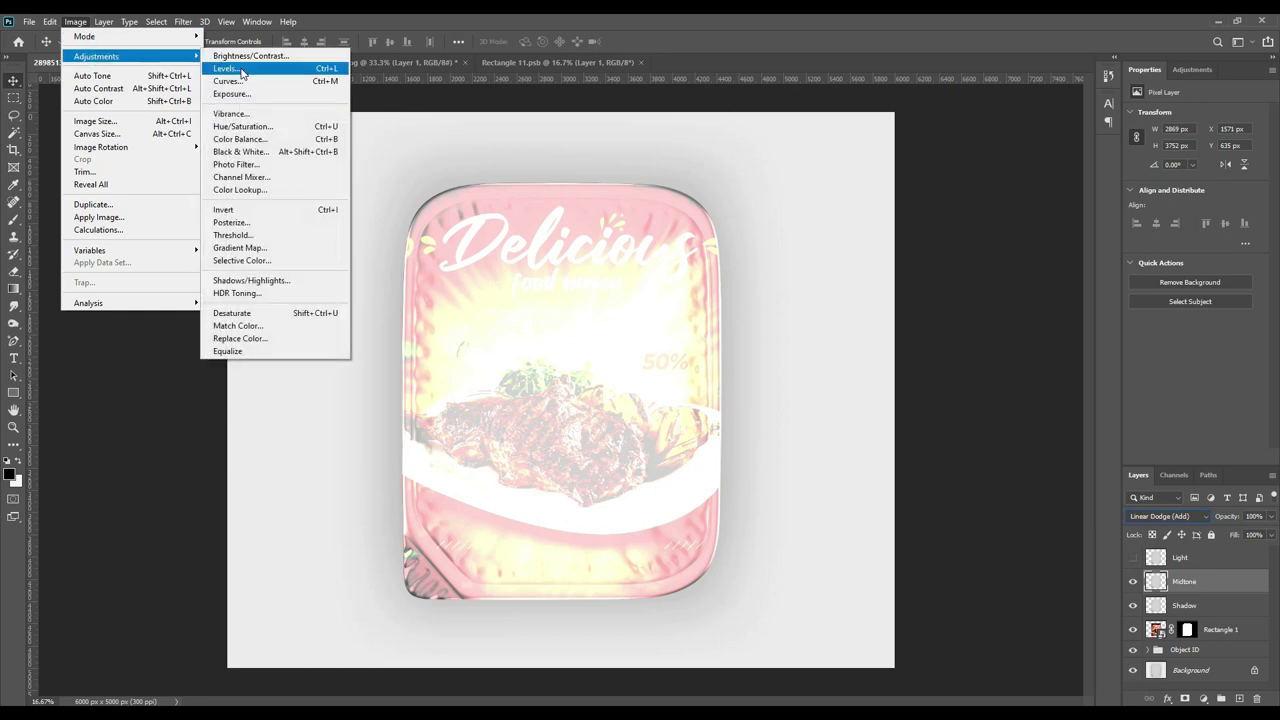
left_click(252, 75)
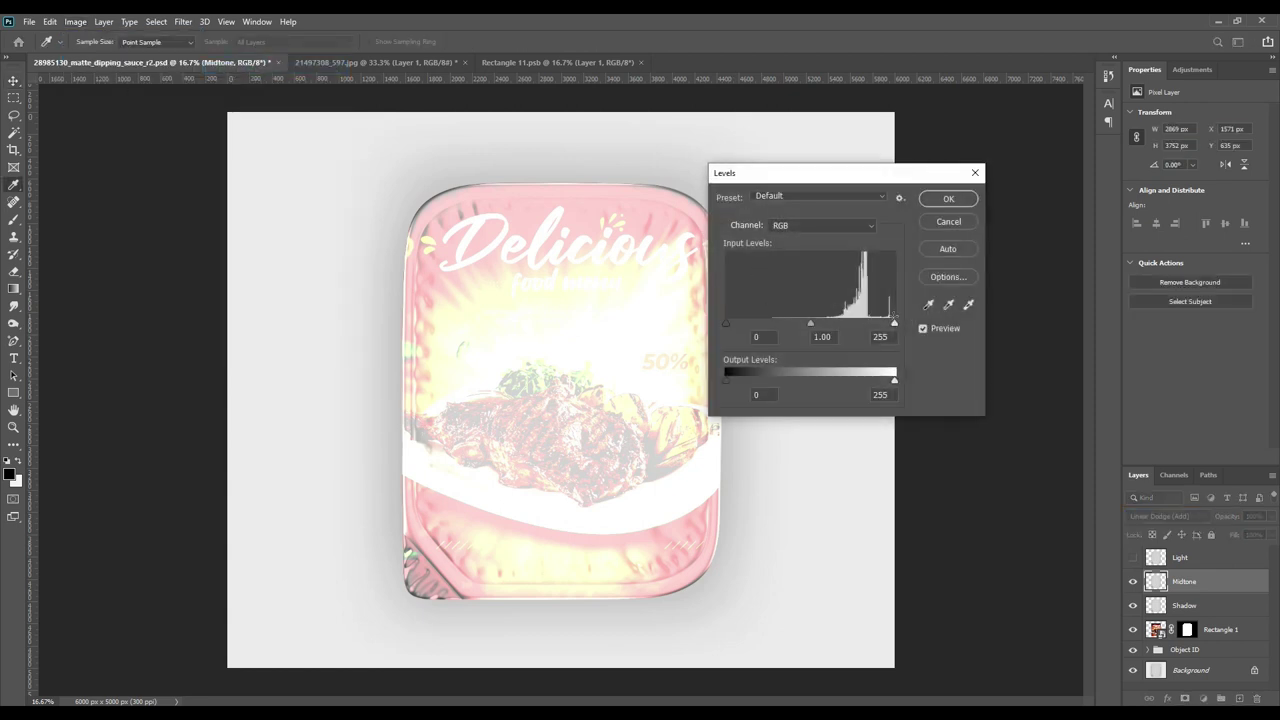
left_click_drag(727, 323, 848, 329)
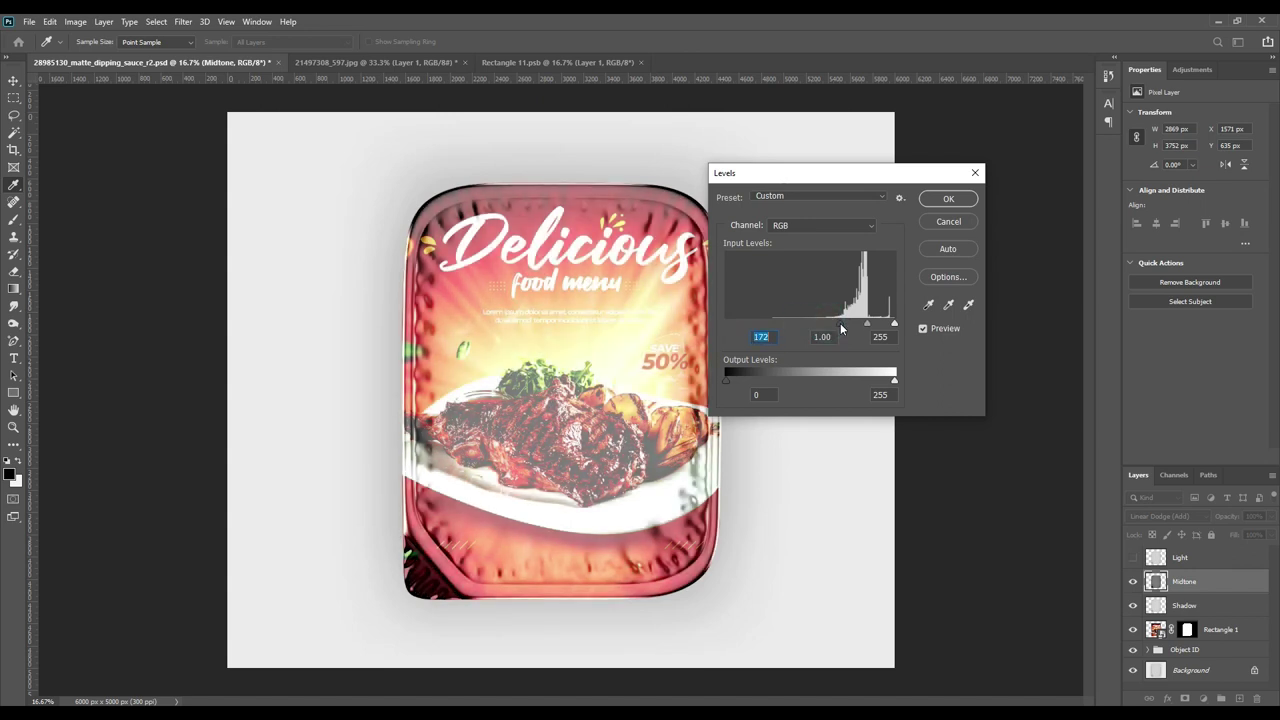
left_click_drag(895, 377, 845, 380)
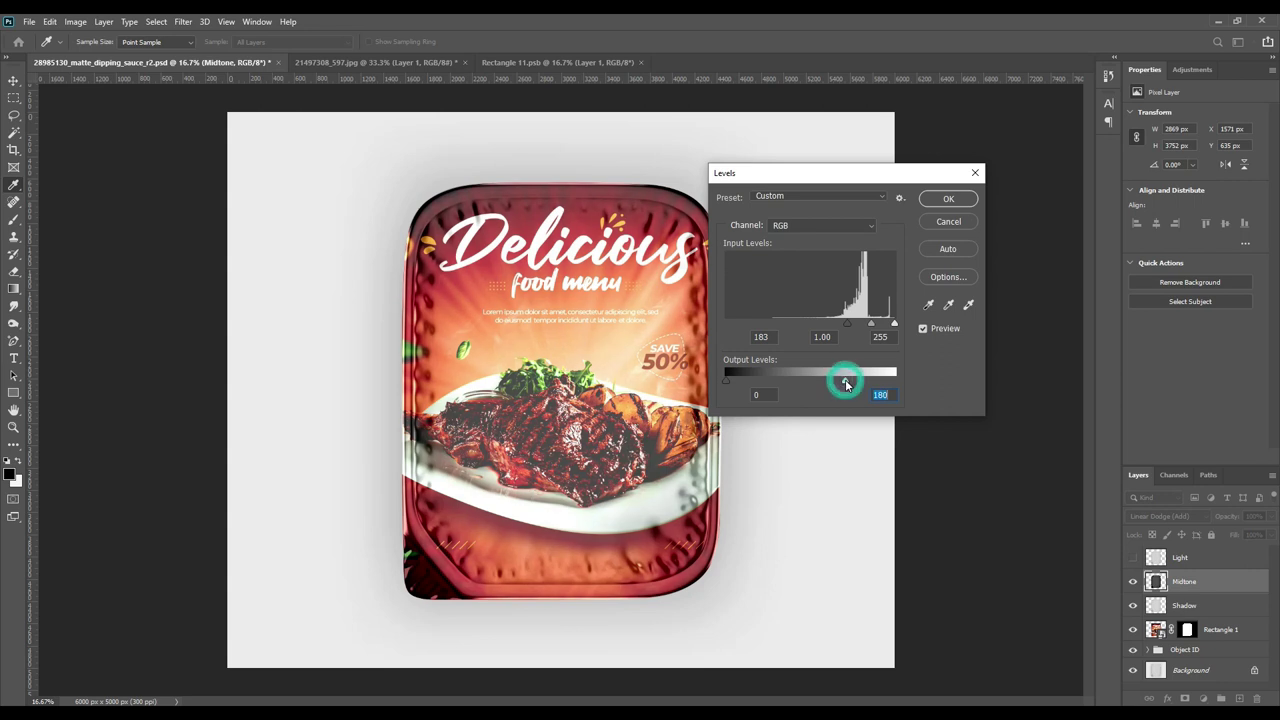
left_click(936, 199)
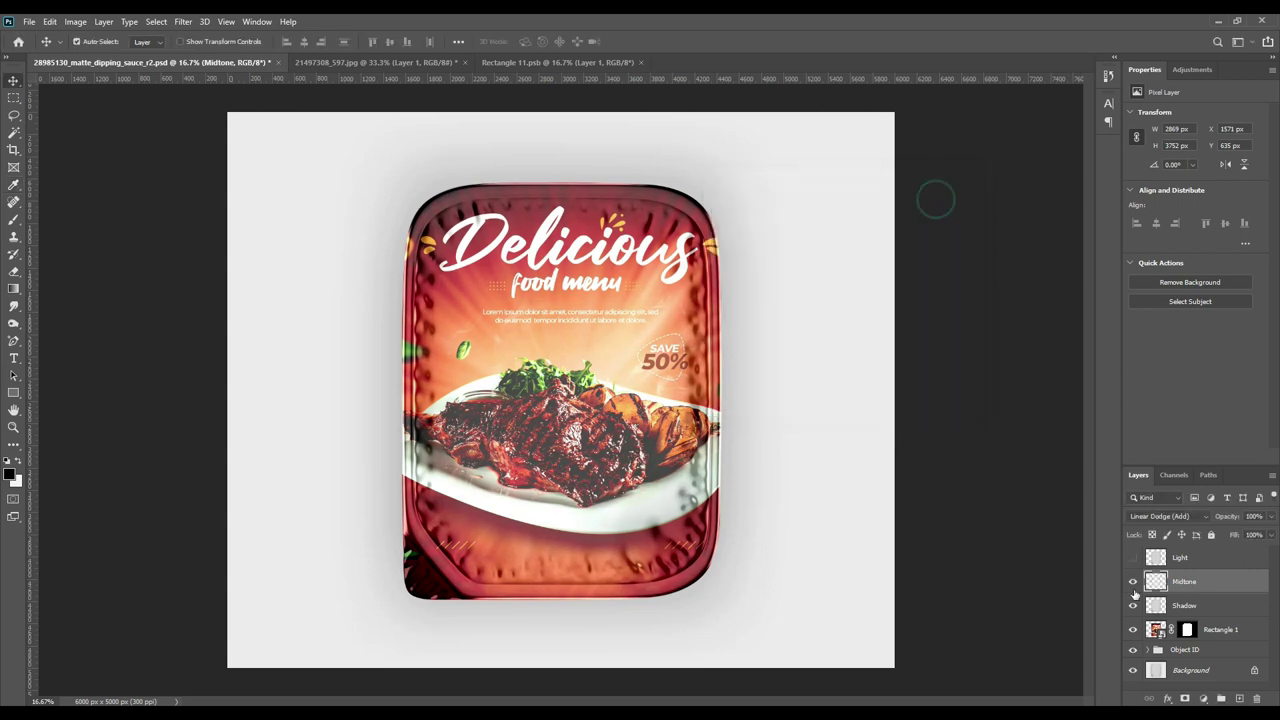
left_click(1133, 582)
left_click(1133, 582)
Show the Light layer and set its blend mode to Screen.
left_click(1133, 558)
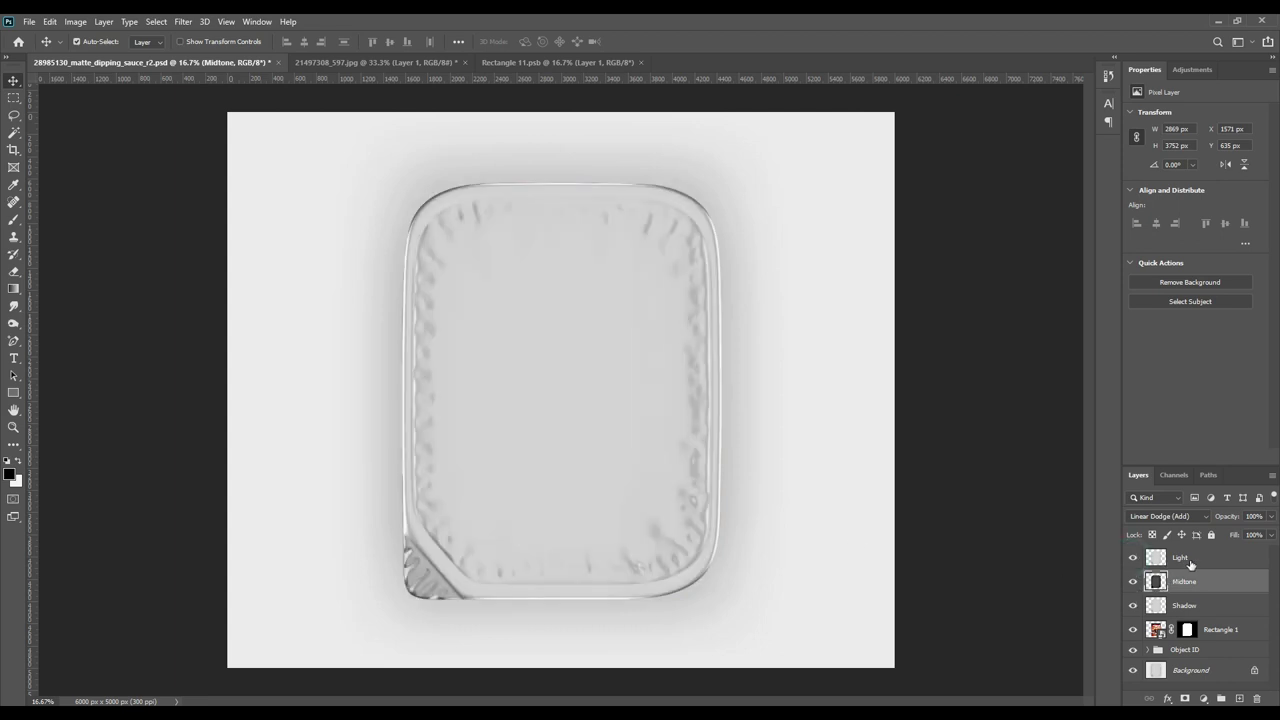
left_click(1186, 560)
left_click(1185, 516)
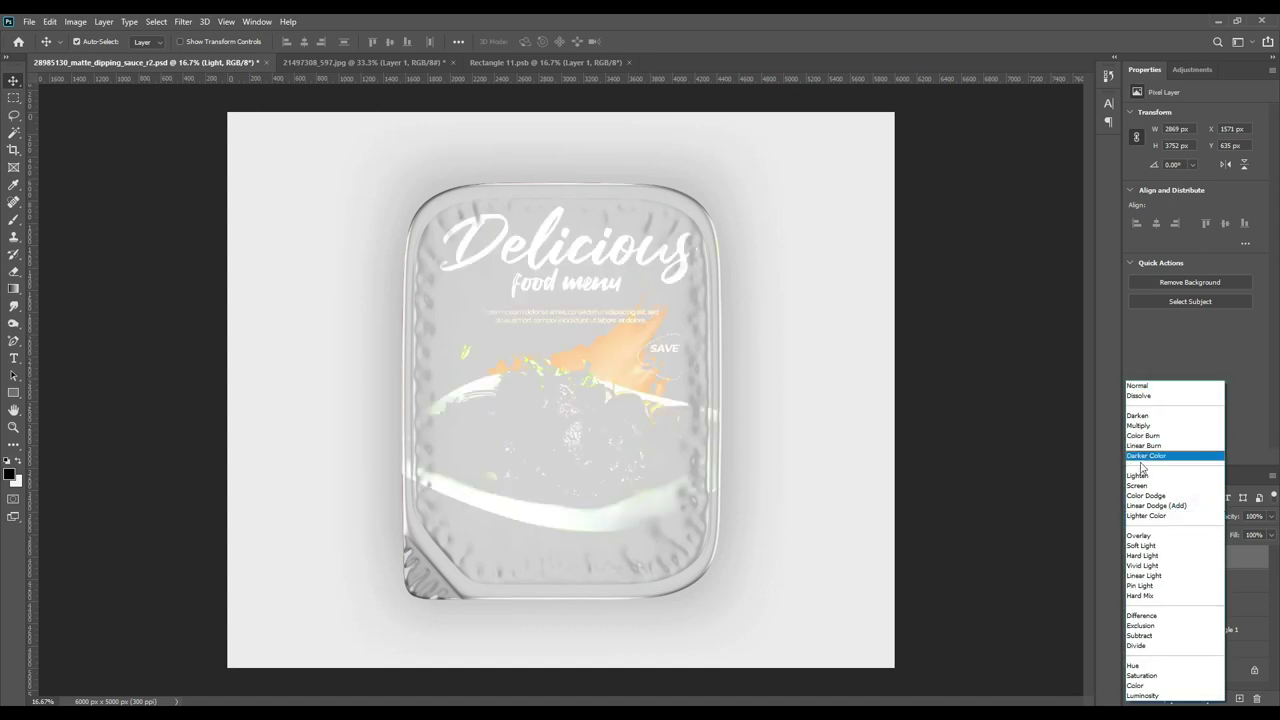
left_click(1145, 486)
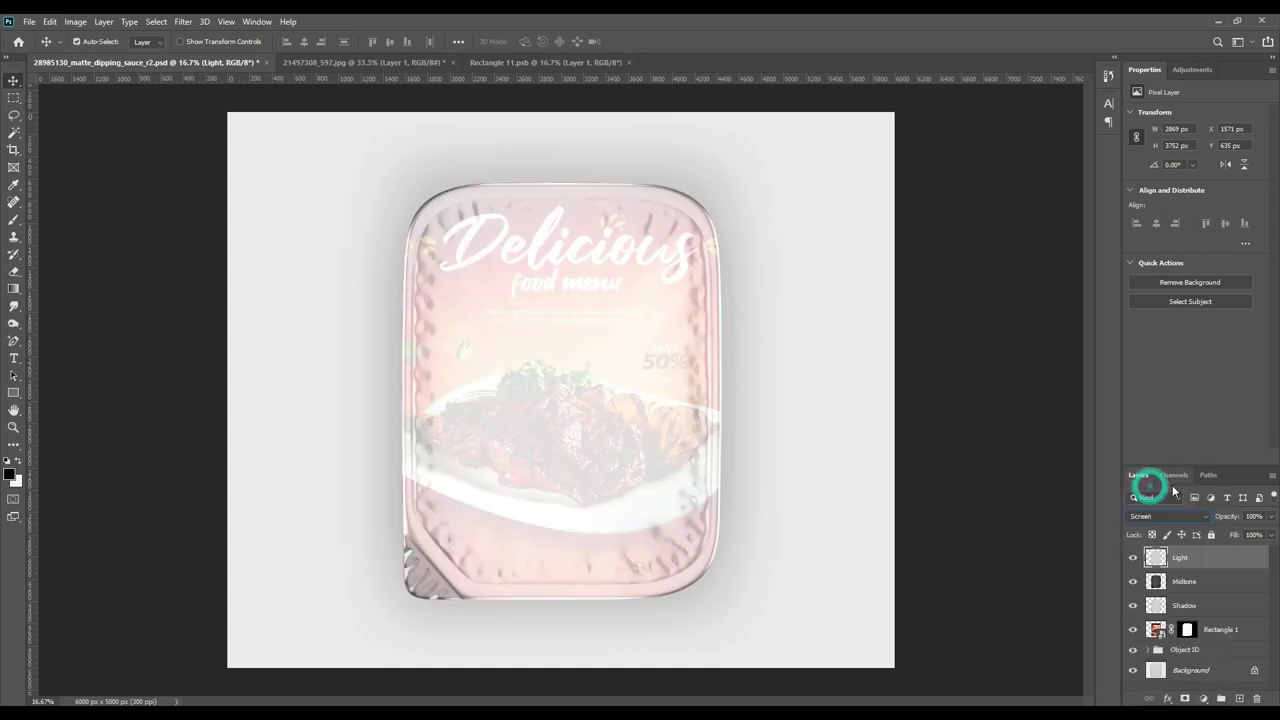
Apply Levels to the Light layer with input black raised to 207, then compare visibility.
left_click(75, 21)
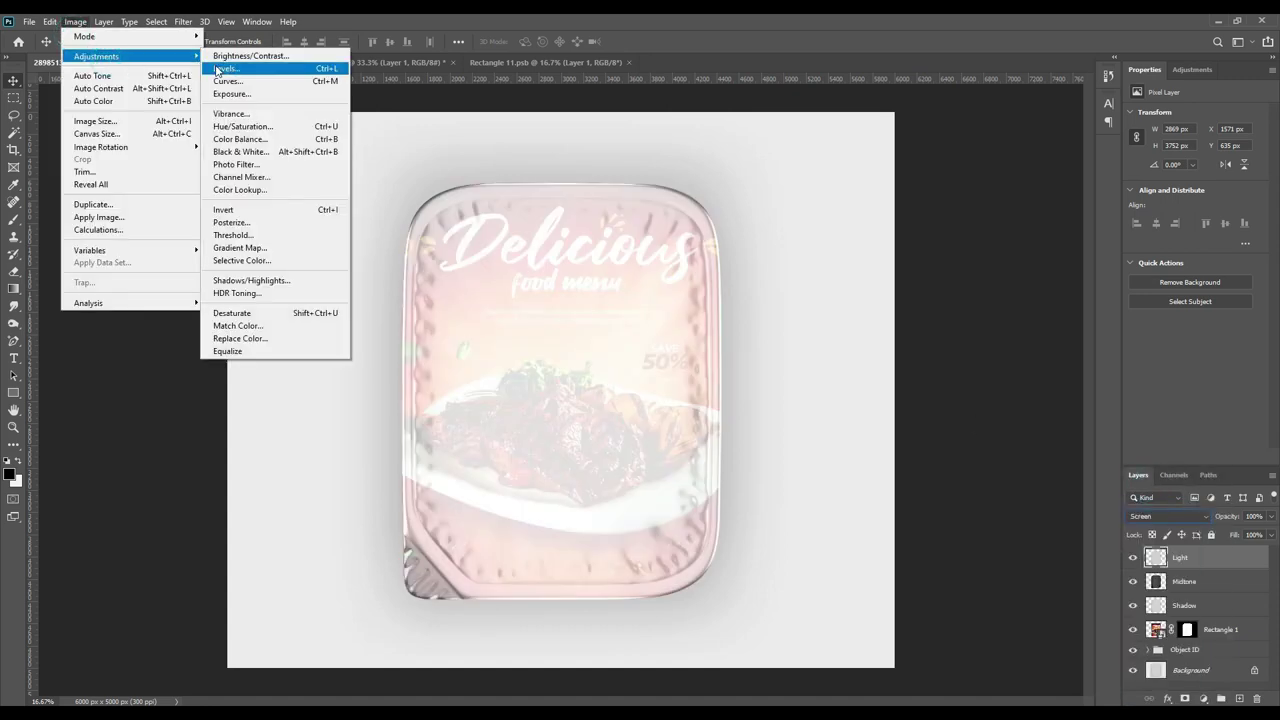
left_click(242, 69)
left_click_drag(730, 323, 861, 324)
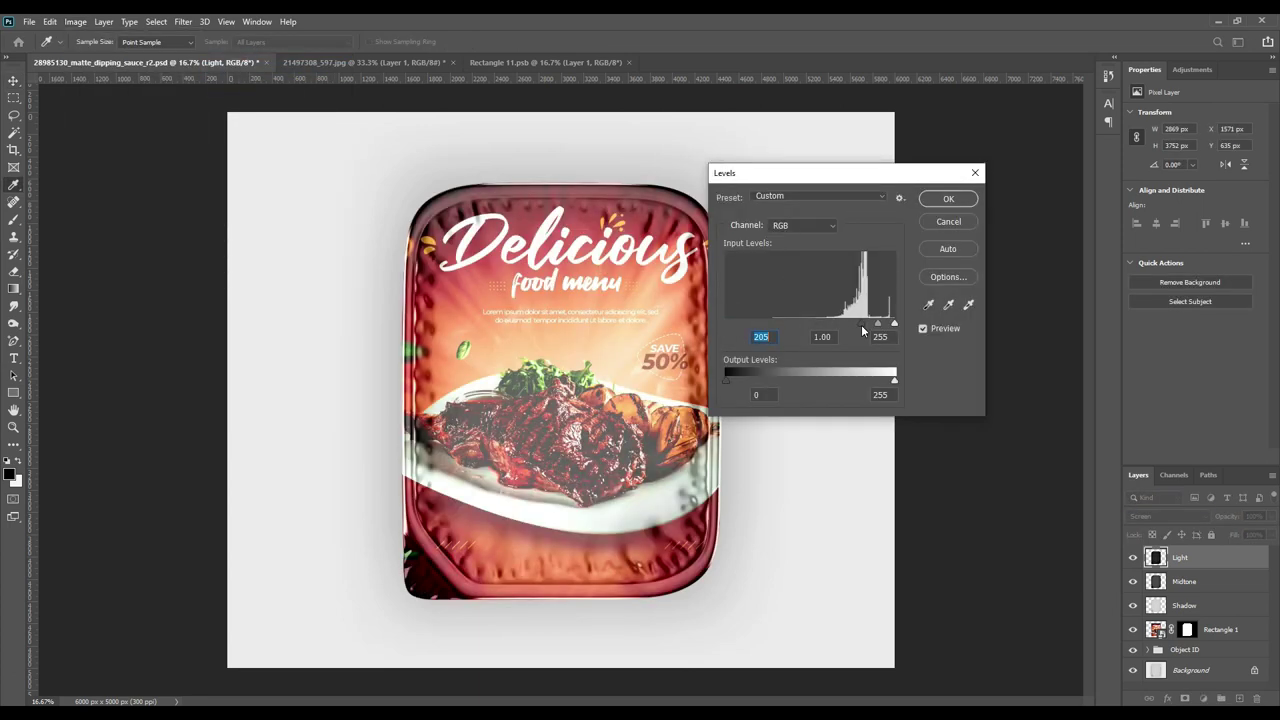
left_click_drag(862, 325, 864, 325)
left_click(932, 199)
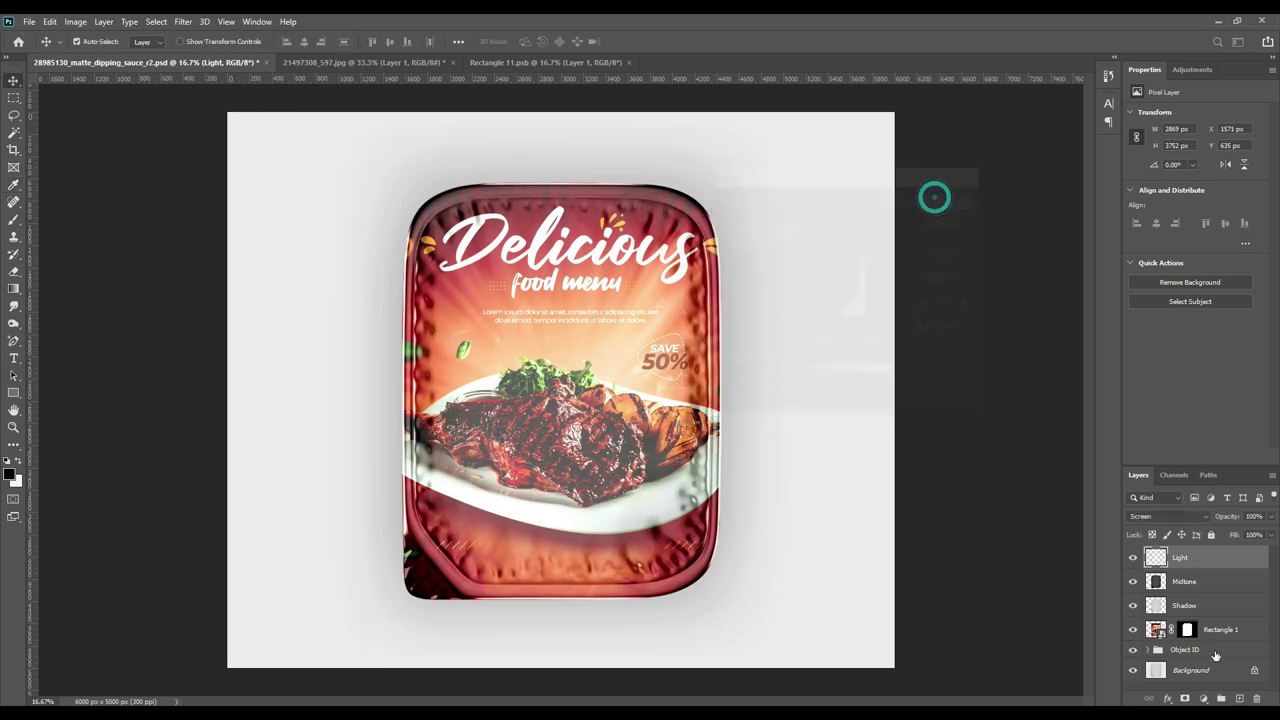
left_click(1133, 557)
left_click(1133, 557)
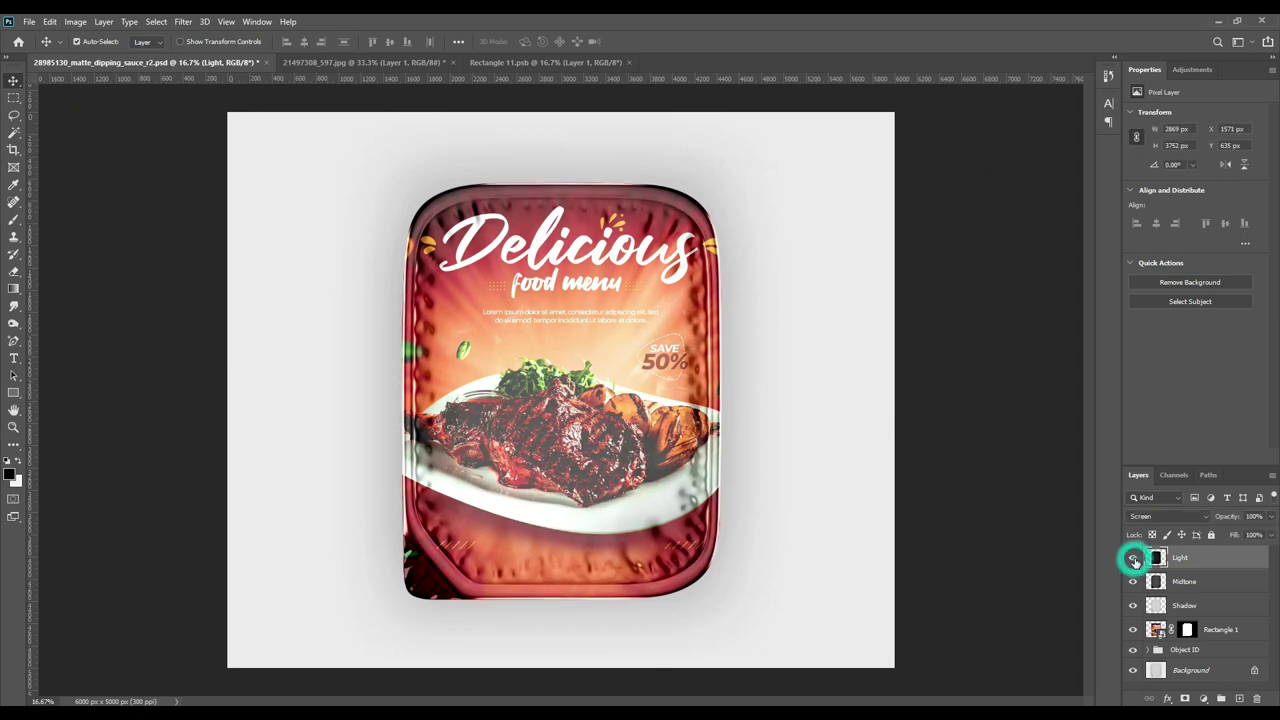
Group the Light, Midtone and Shadow layers into a group named FX.
left_click(1212, 606, "shift")
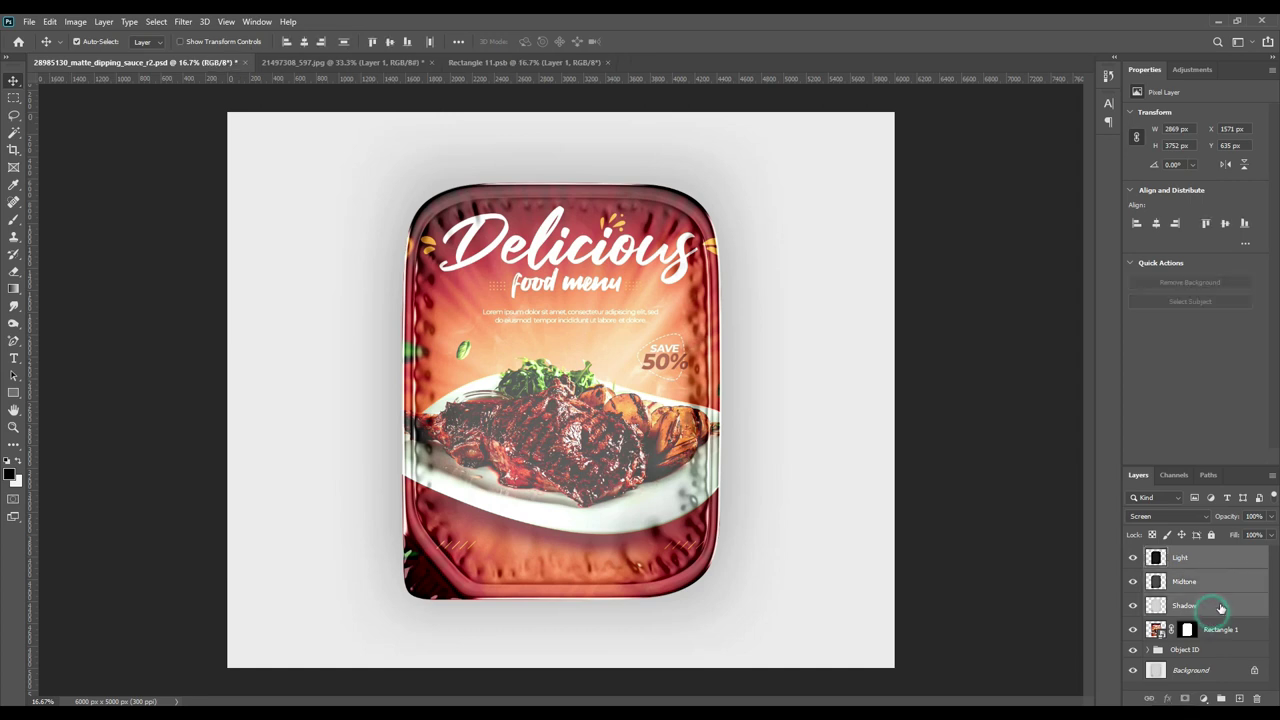
key("ctrl+g")
double_click(1182, 555)
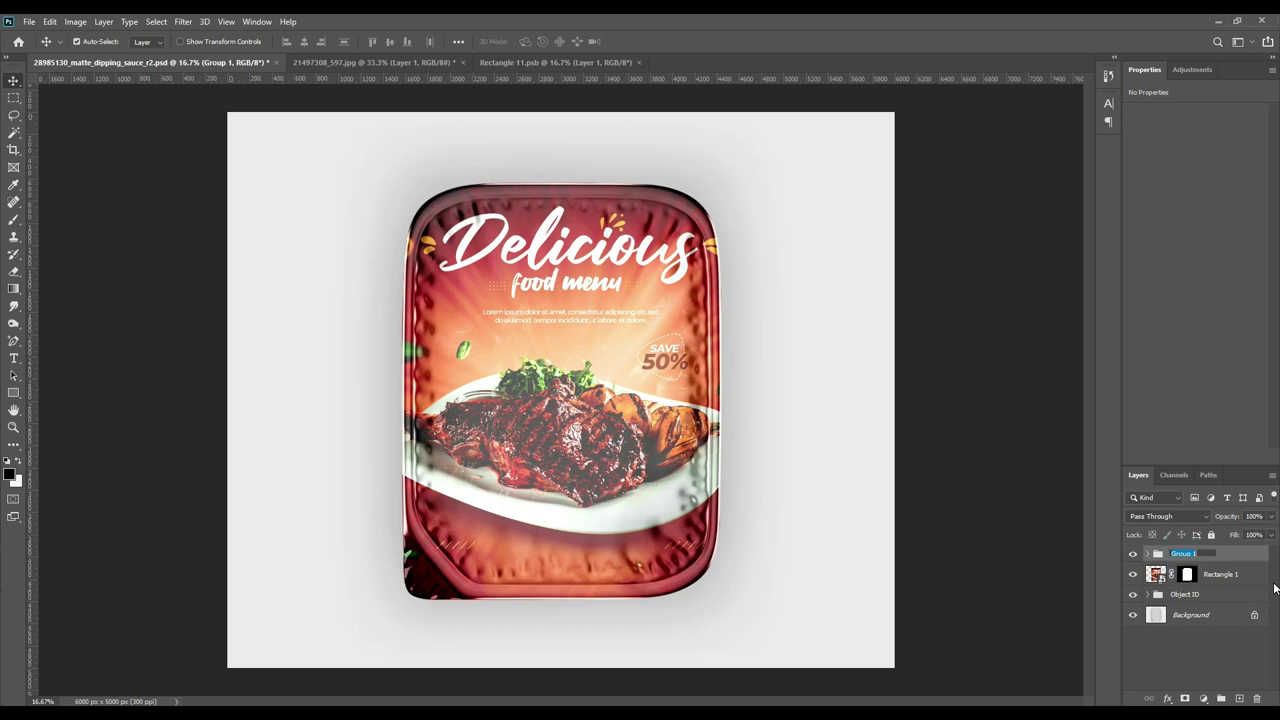
type("FX")
key("Return")
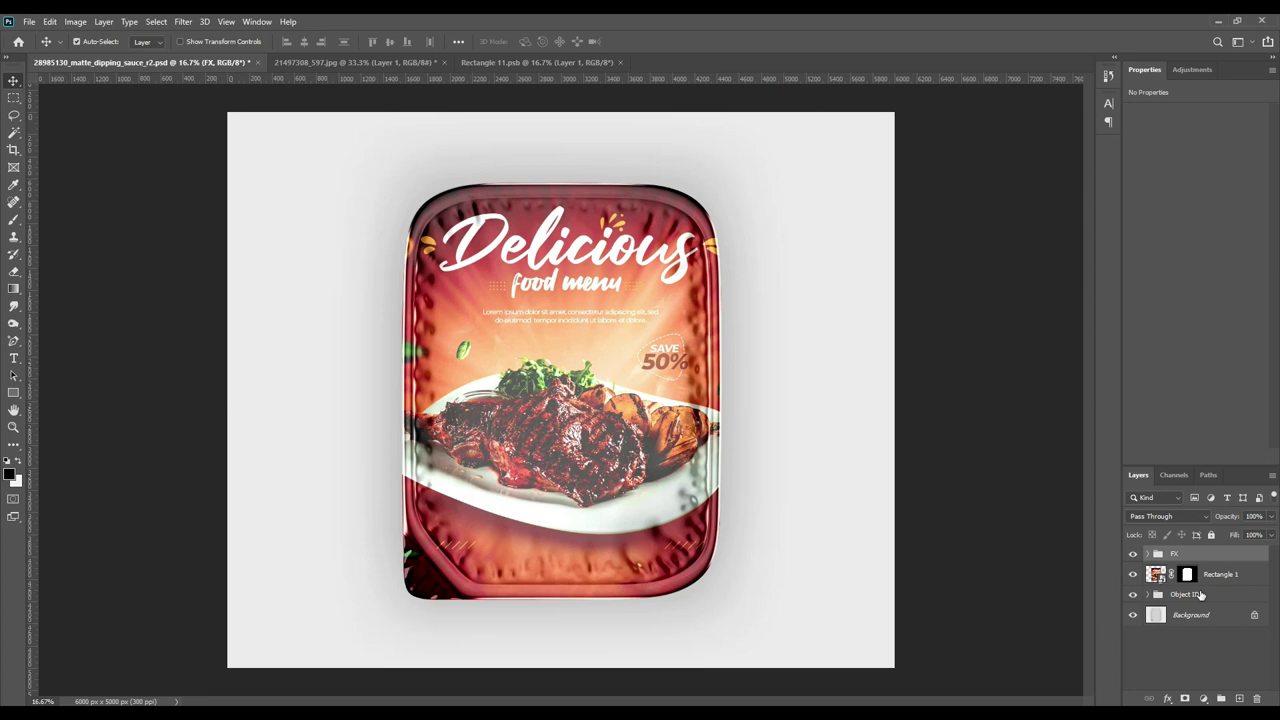
Give the Rectangle 1 layer a red colour label.
left_click(1253, 579)
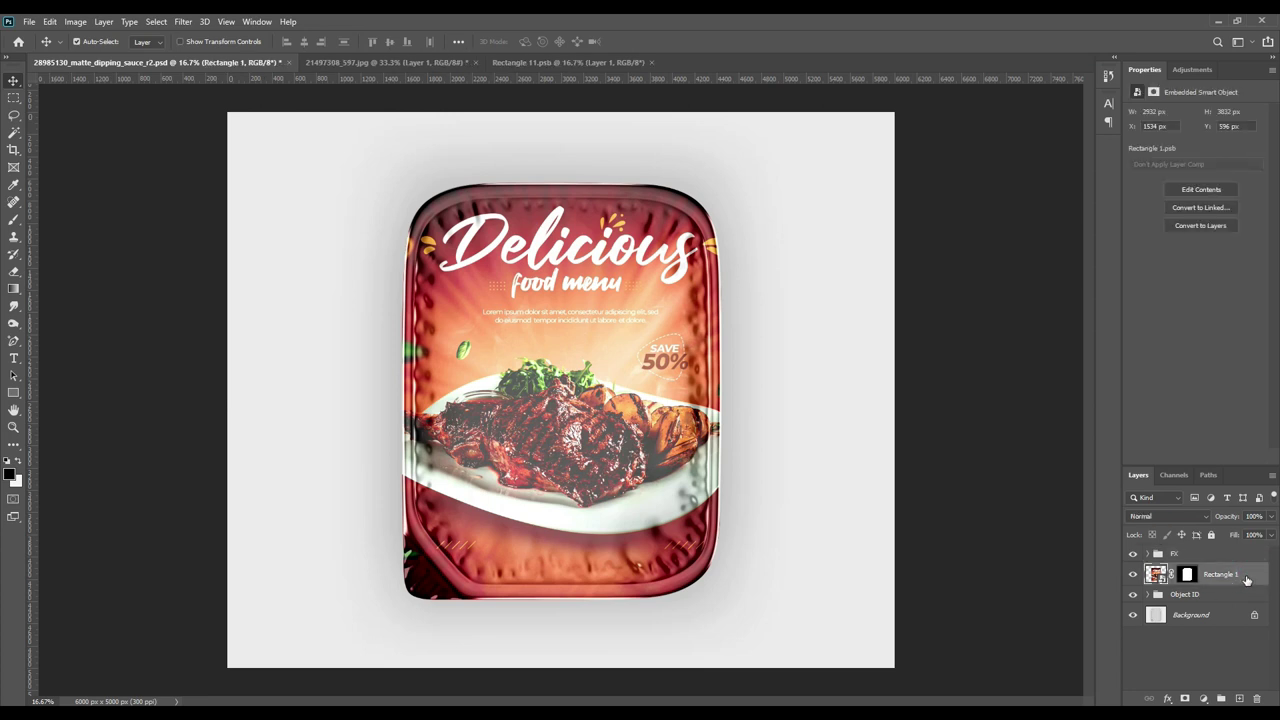
right_click(1251, 580)
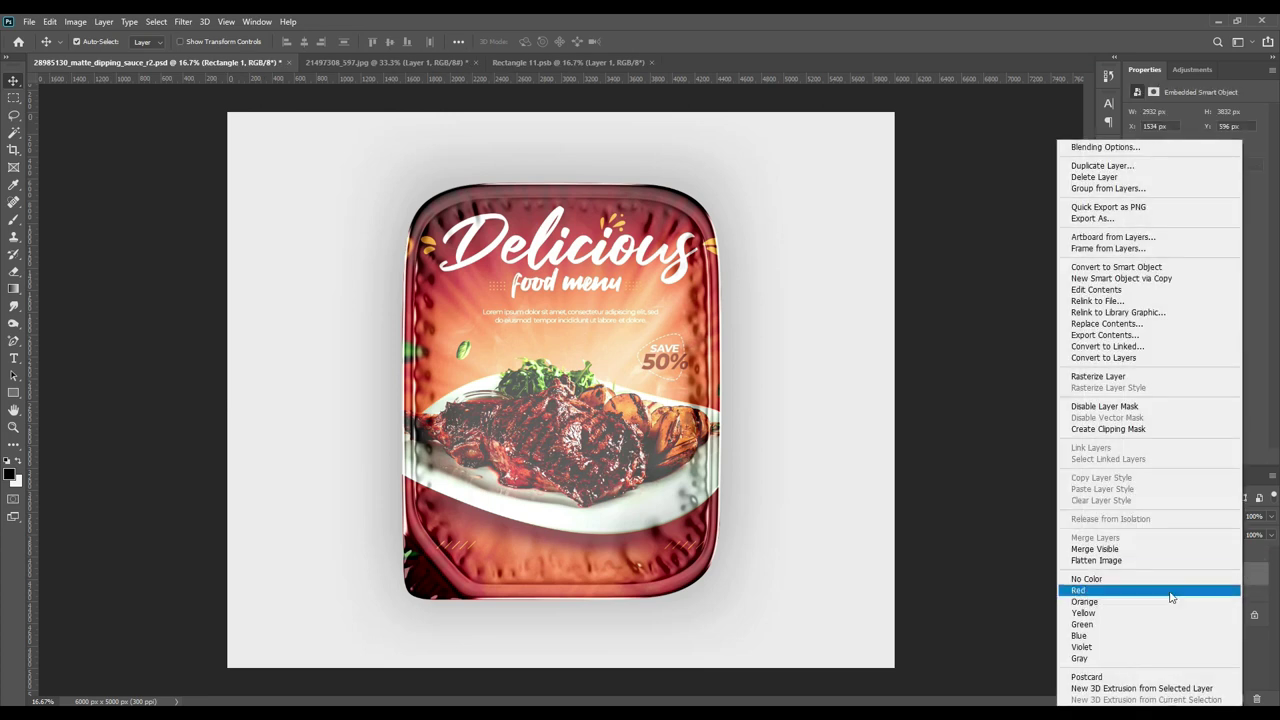
left_click(1093, 591)
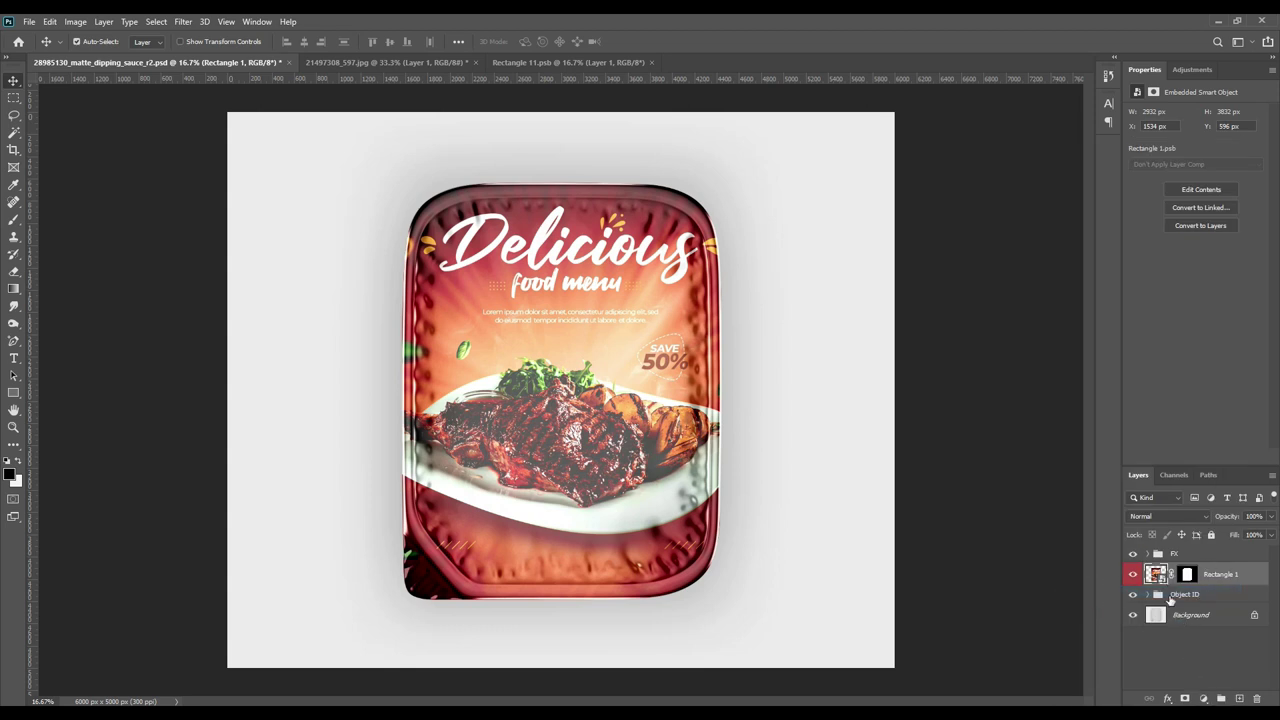
left_click(1174, 640)
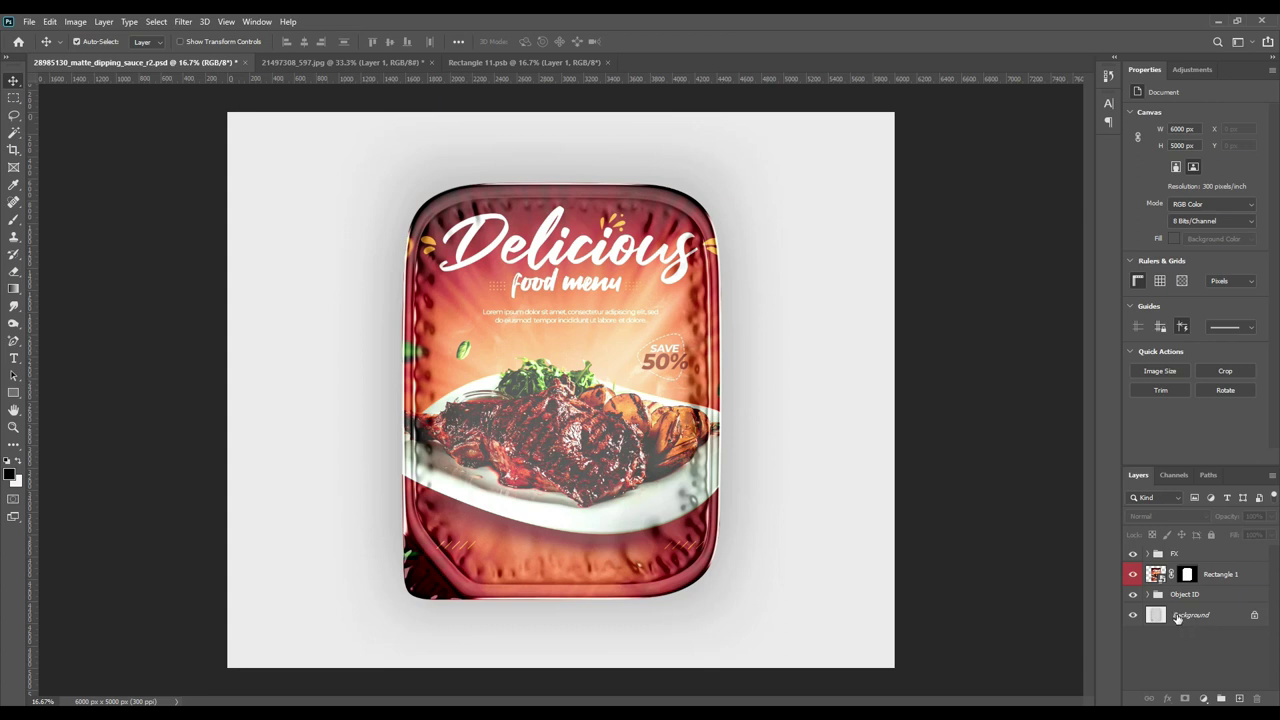
Add a peach #ffdeaa Solid Color fill layer above Background.
left_click(1178, 617)
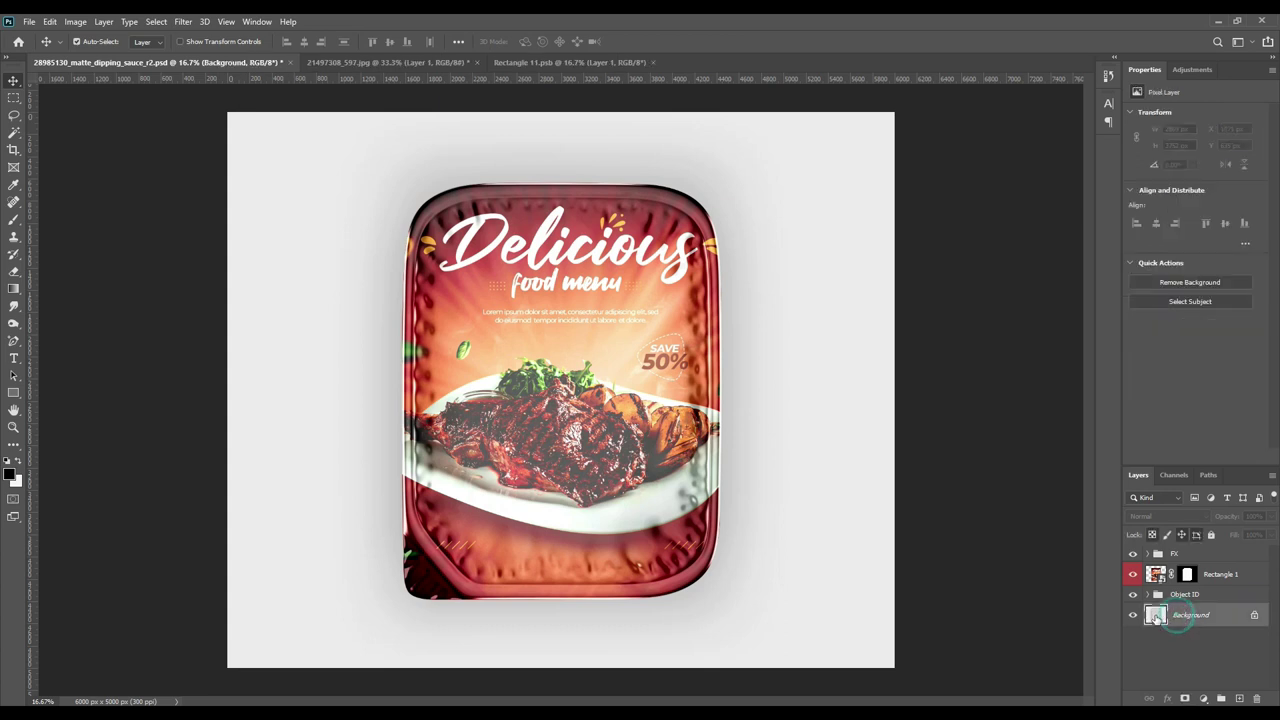
left_click(1203, 698)
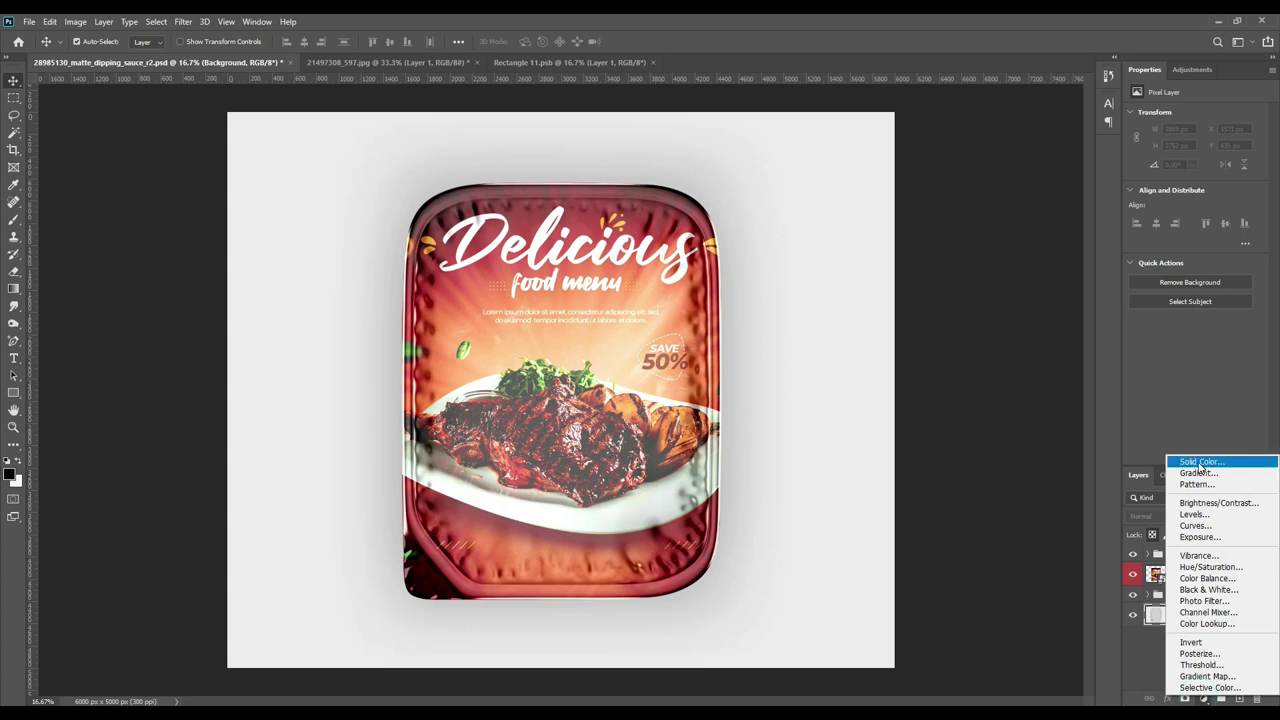
left_click(1201, 462)
left_click(622, 343)
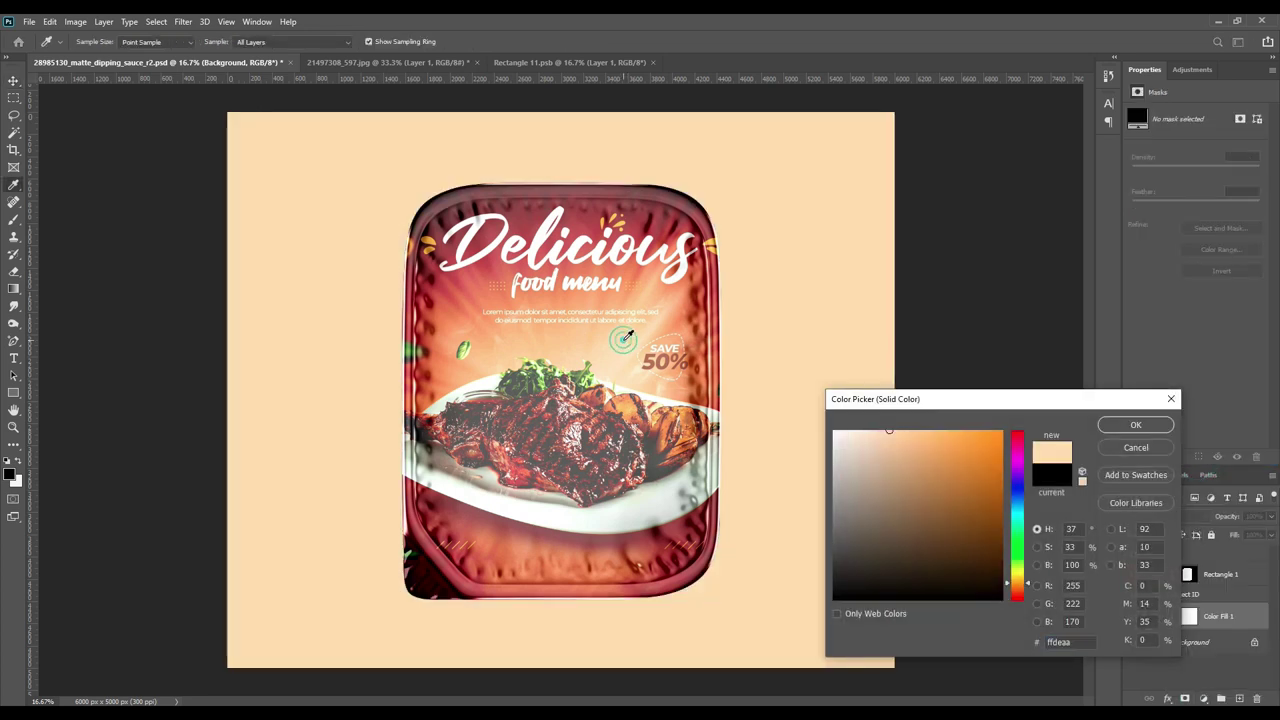
left_click(1115, 426)
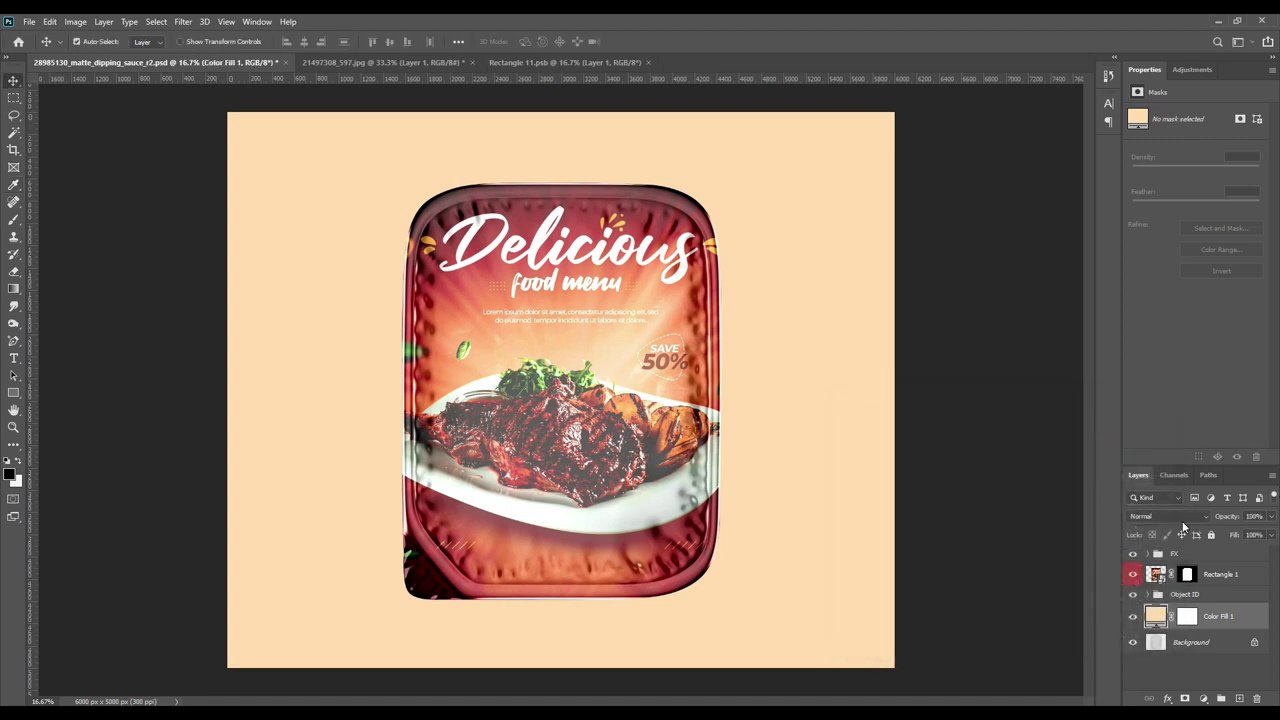
Set Color Fill 1 to Linear Burn blending and give it a red colour label.
left_click(1183, 516)
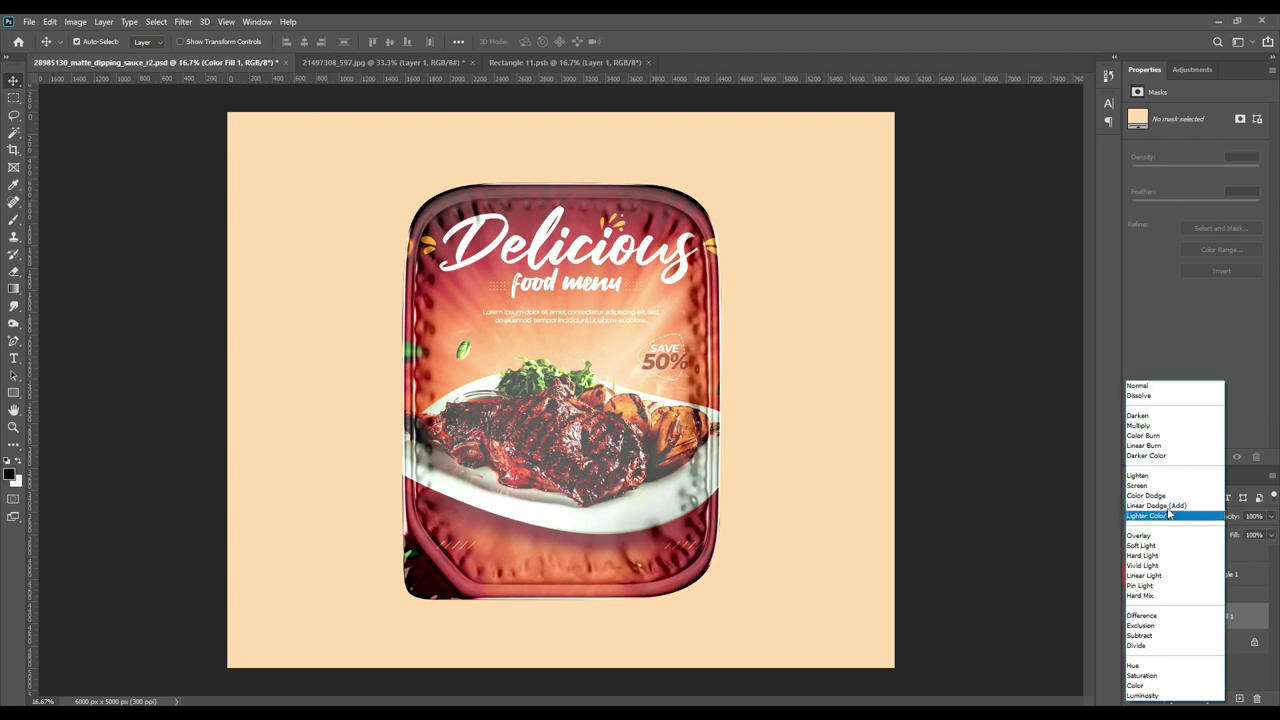
left_click(1146, 445)
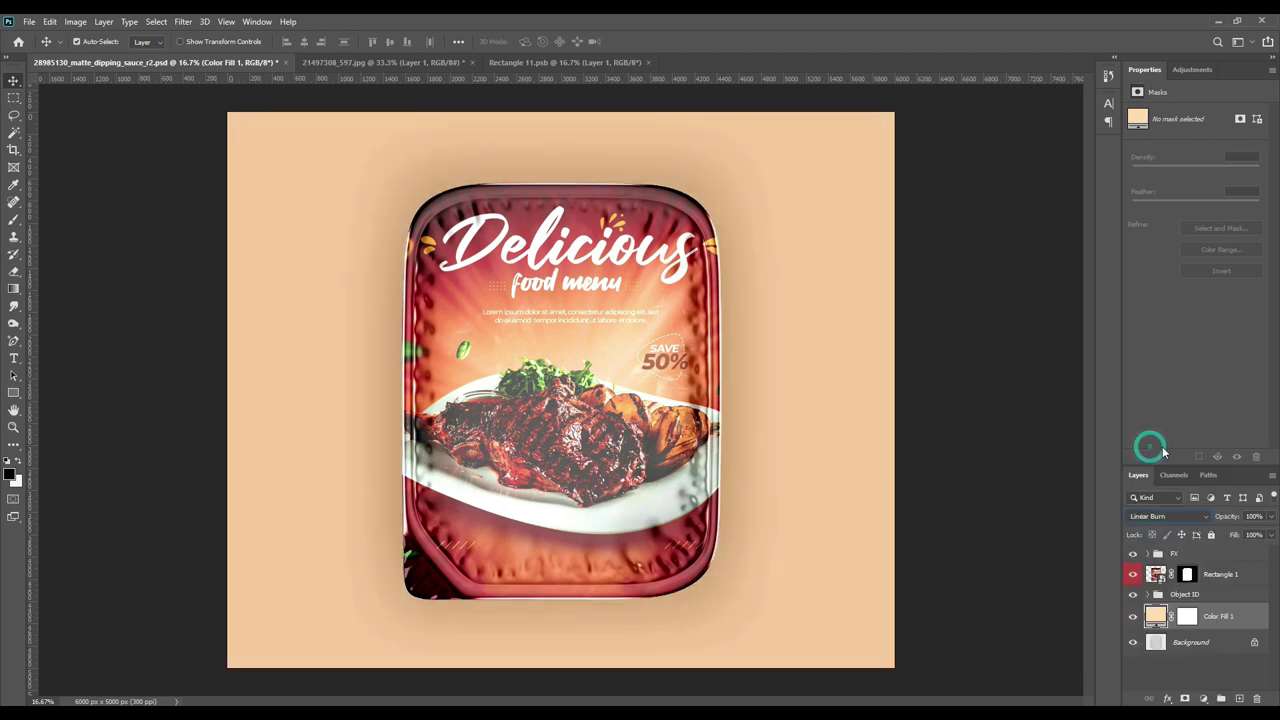
left_click(1170, 680)
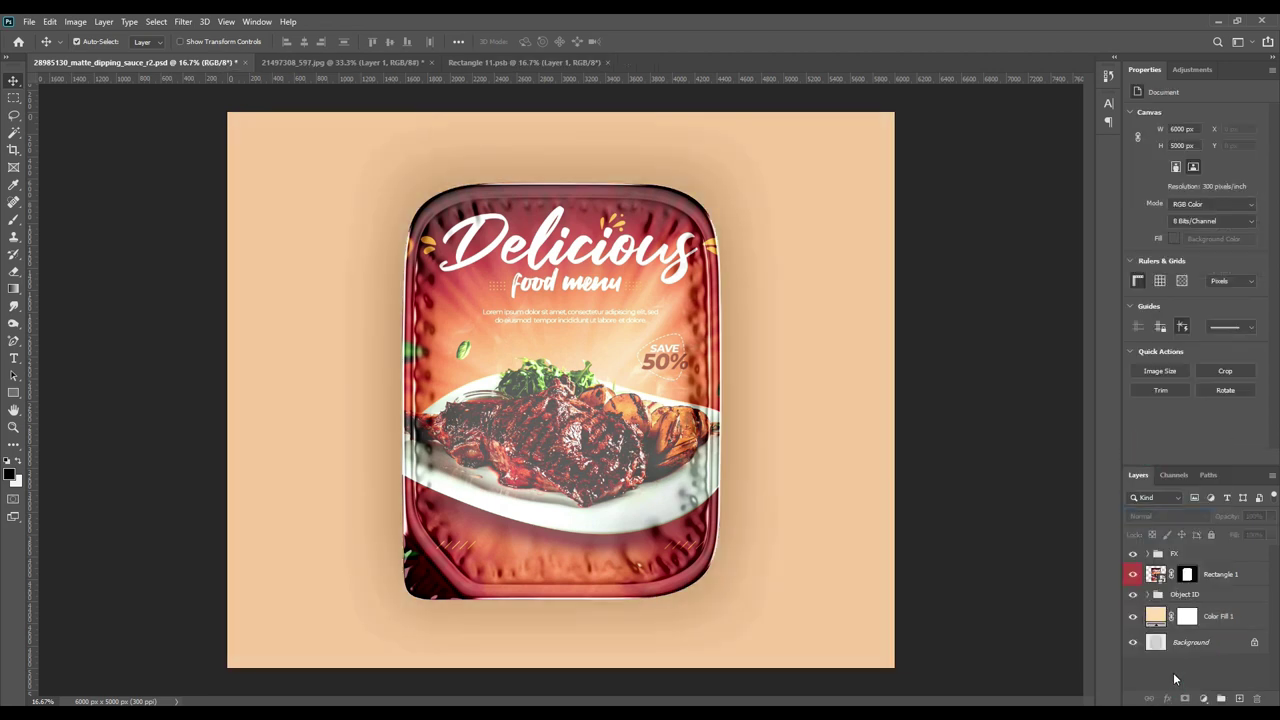
right_click(1240, 618)
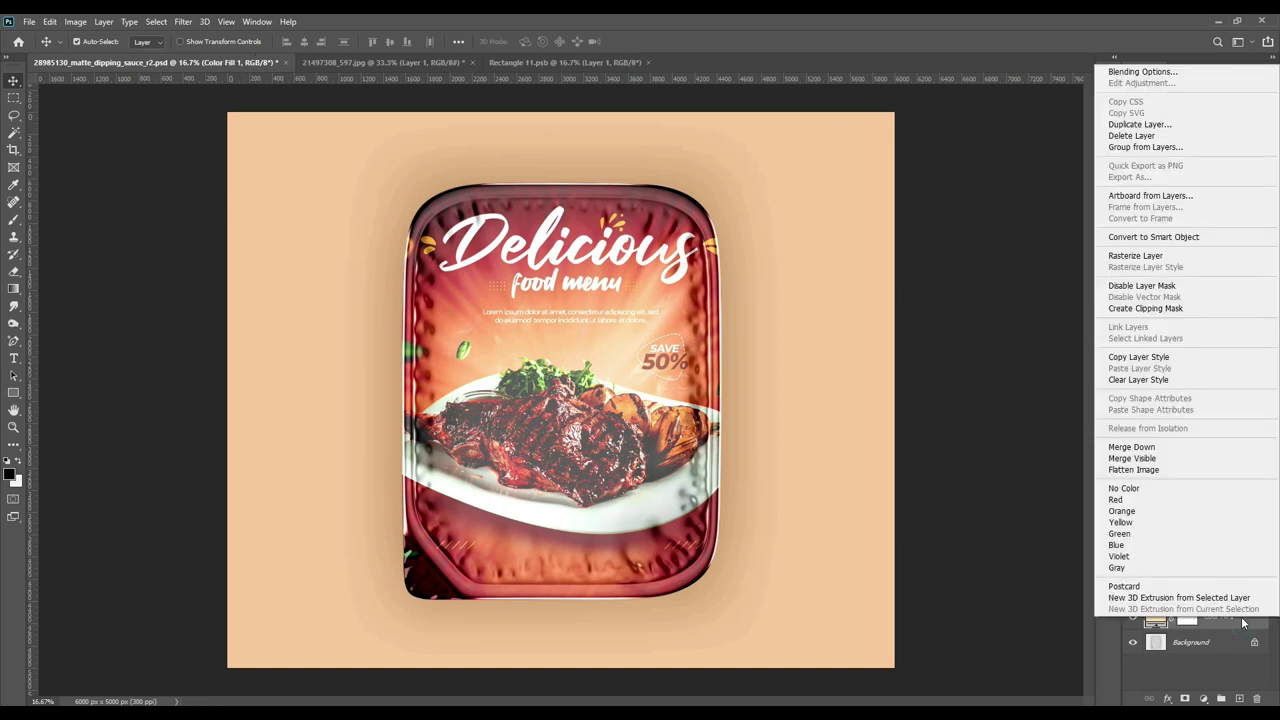
left_click(1117, 500)
left_click(1189, 662)
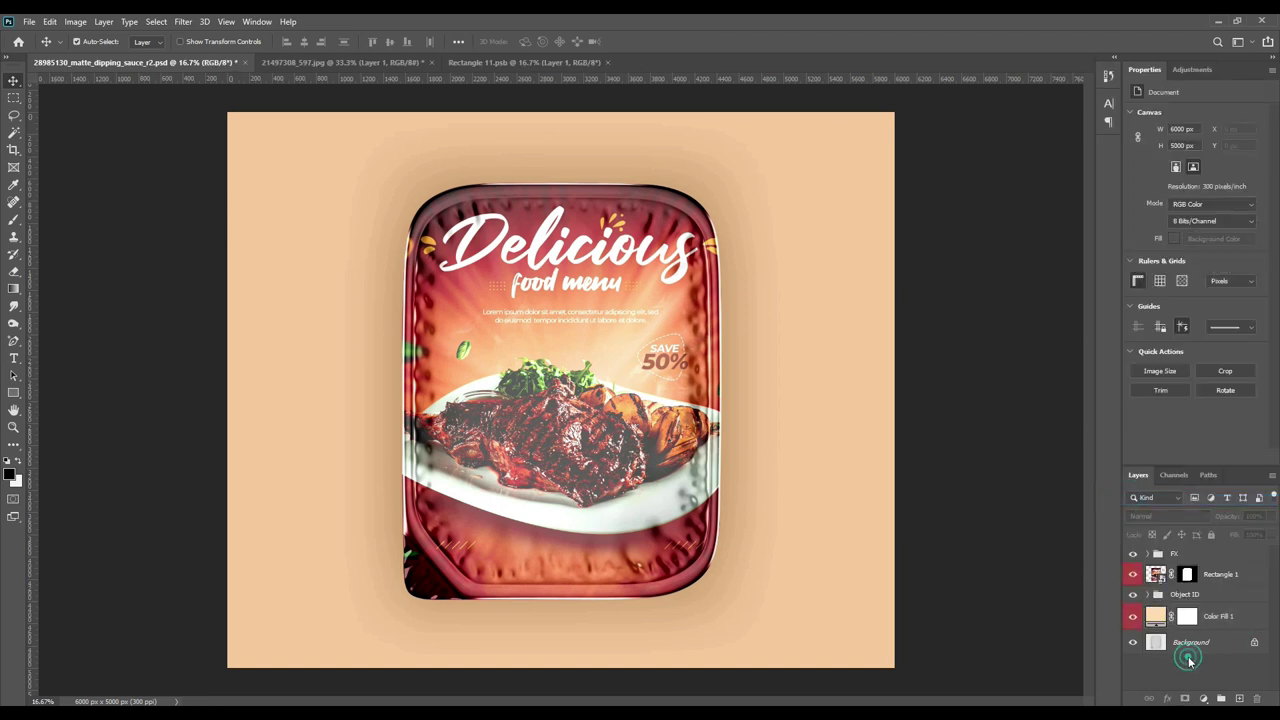